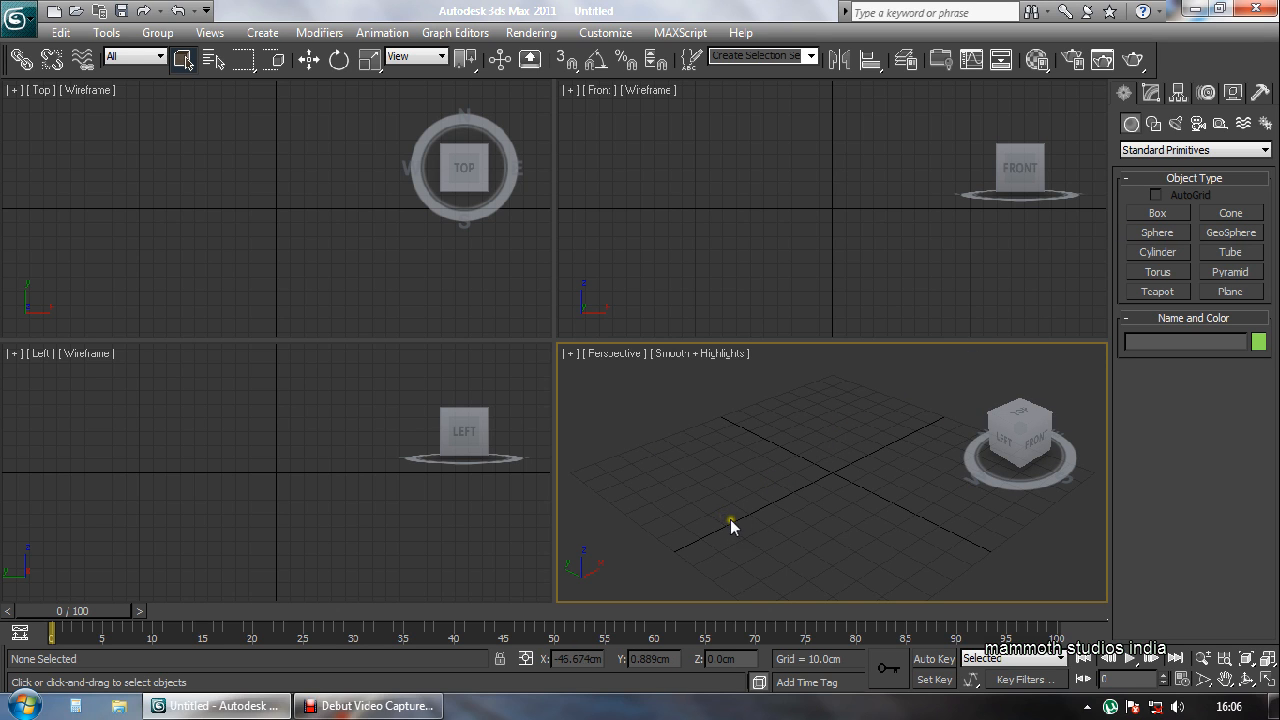
# Create a box about 79.6 cm long, 32.8 cm wide and 26.3 cm high in the perspective view.
pyautogui.click(1157, 213)
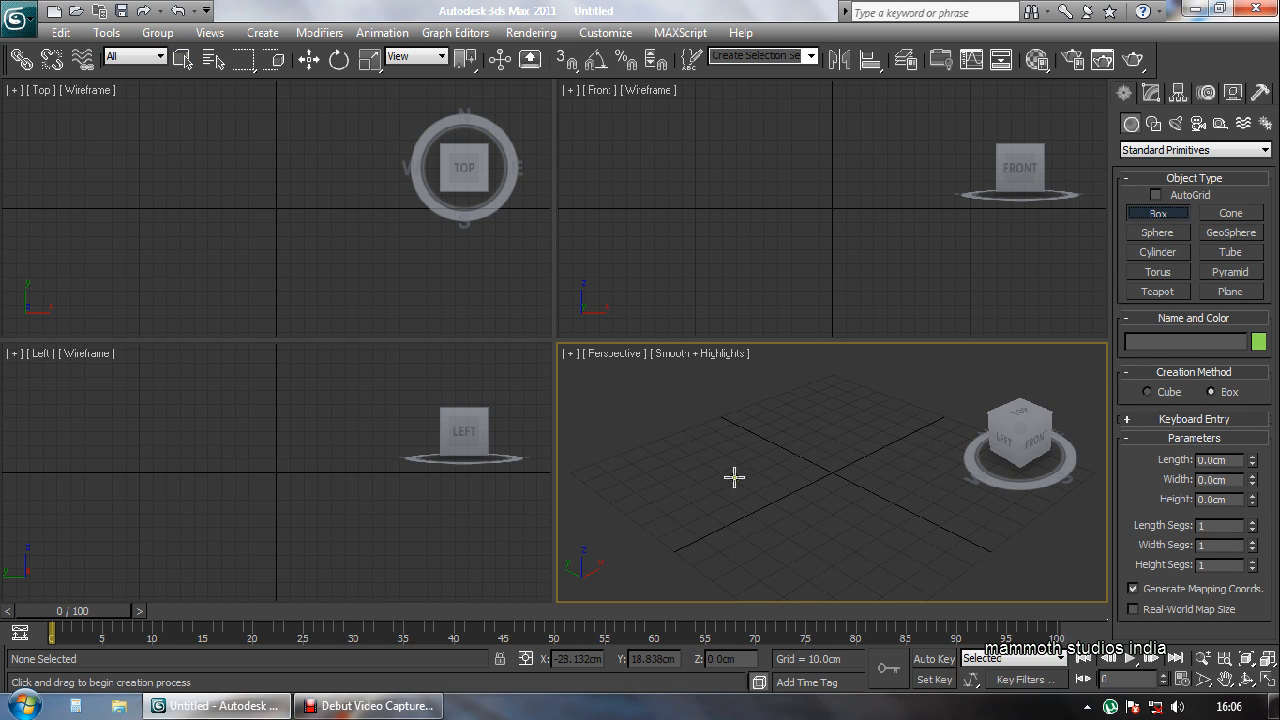
pyautogui.moveTo(720, 463)
pyautogui.mouseDown()
pyautogui.moveTo(909, 471)
pyautogui.moveTo(957, 492)
pyautogui.moveTo(905, 518)
pyautogui.moveTo(949, 500)
pyautogui.moveTo(939, 513)
pyautogui.mouseUp()
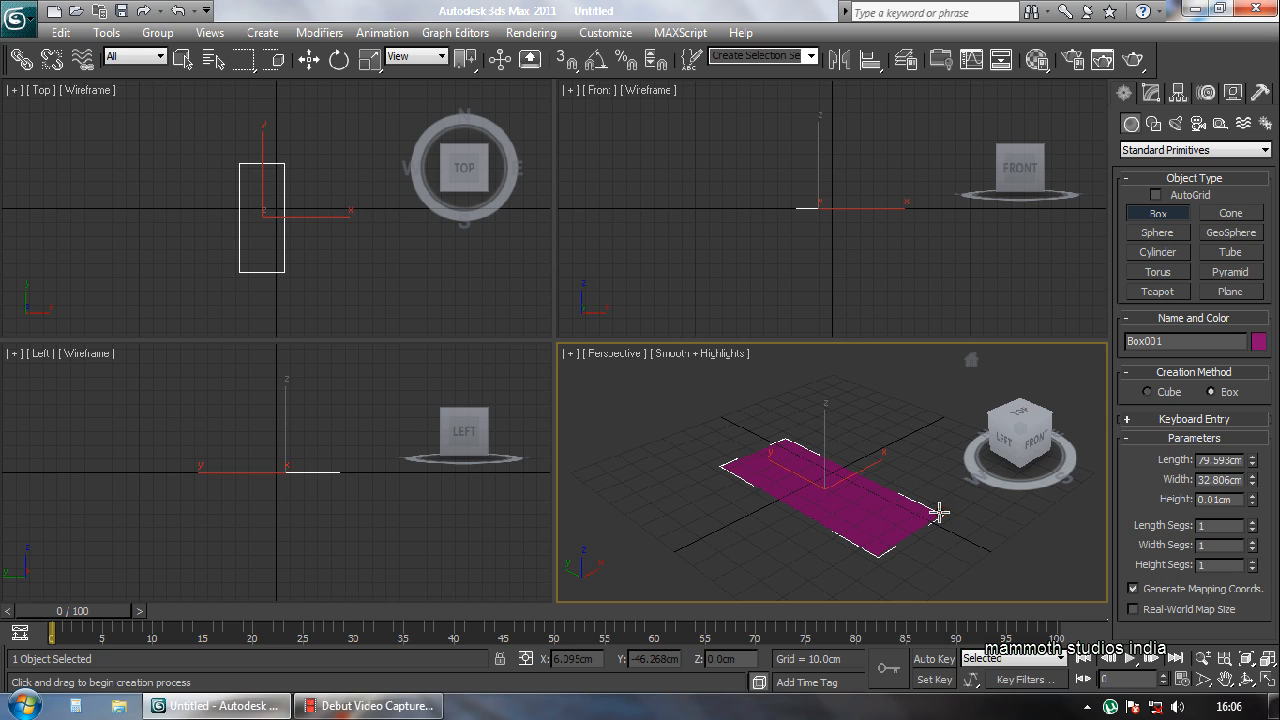
pyautogui.click(942, 445)
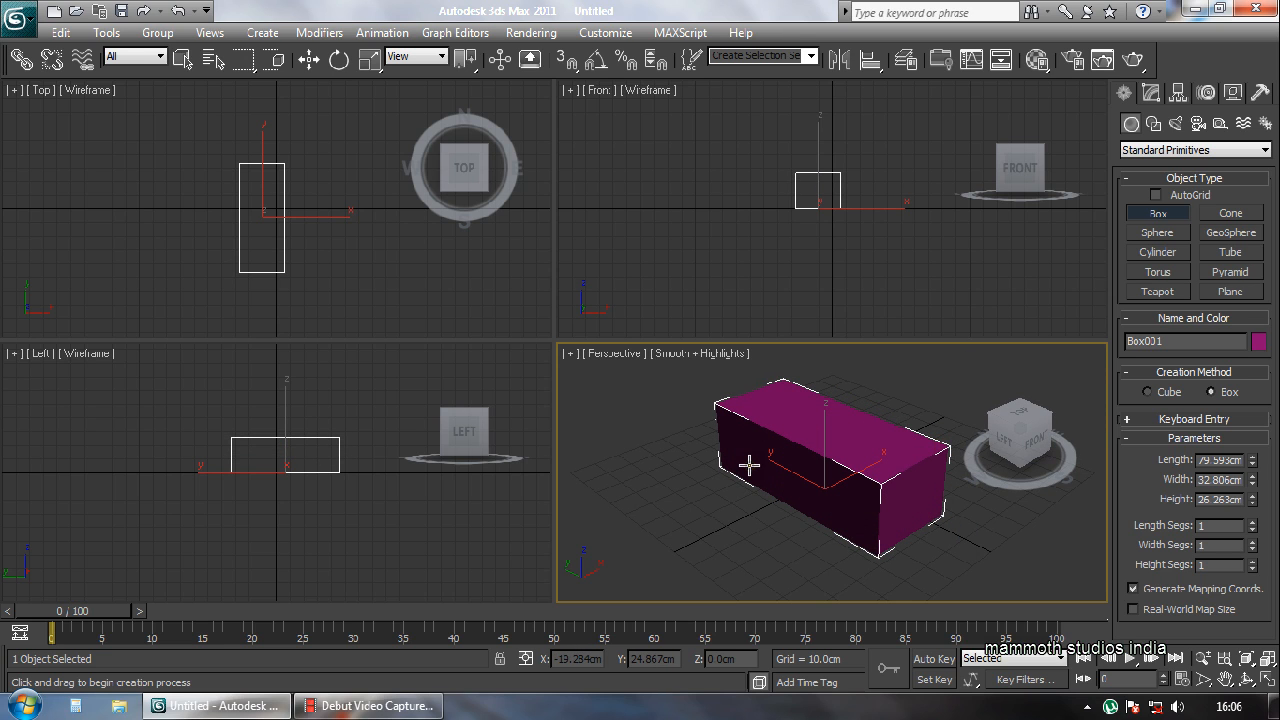
# Move the box to the origin by setting its X and Y position to 0 cm.
pyautogui.click(310, 61)
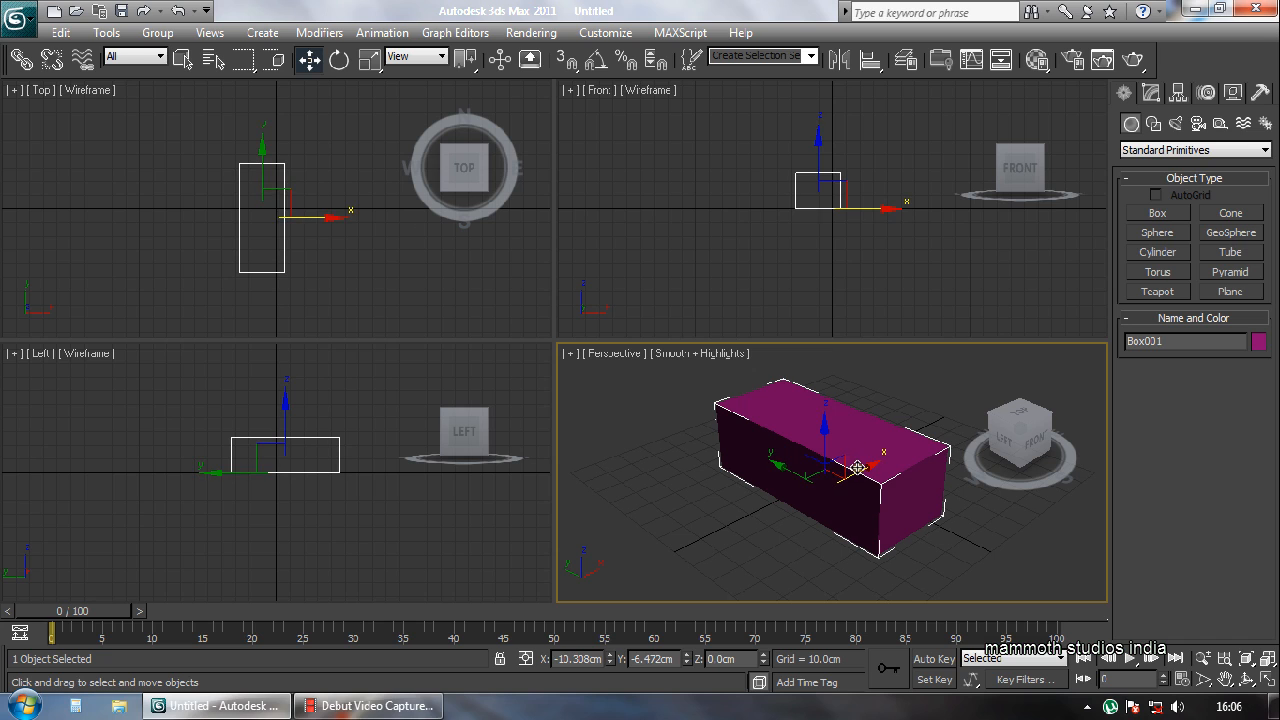
pyautogui.moveTo(811, 491); pyautogui.dragTo(776, 481)
pyautogui.doubleClick(578, 659)
pyautogui.write('-0')
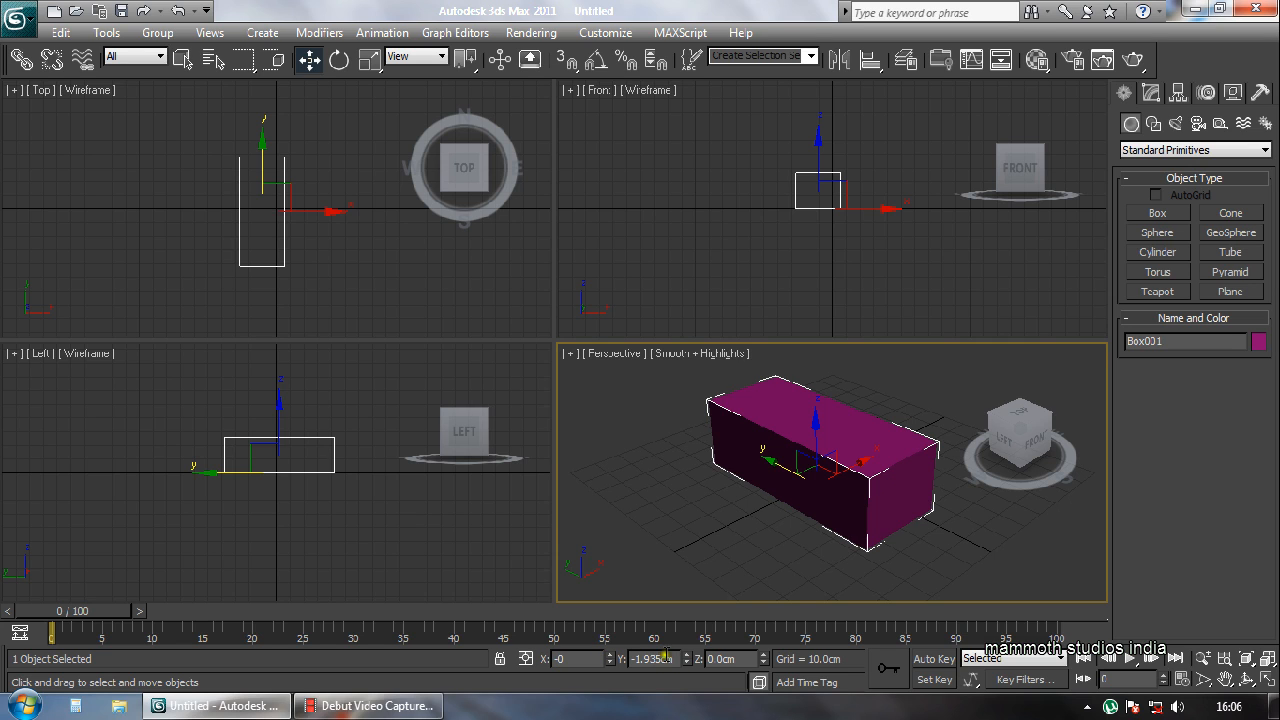
pyautogui.doubleClick(650, 659)
pyautogui.write('-0')
pyautogui.press('Return')
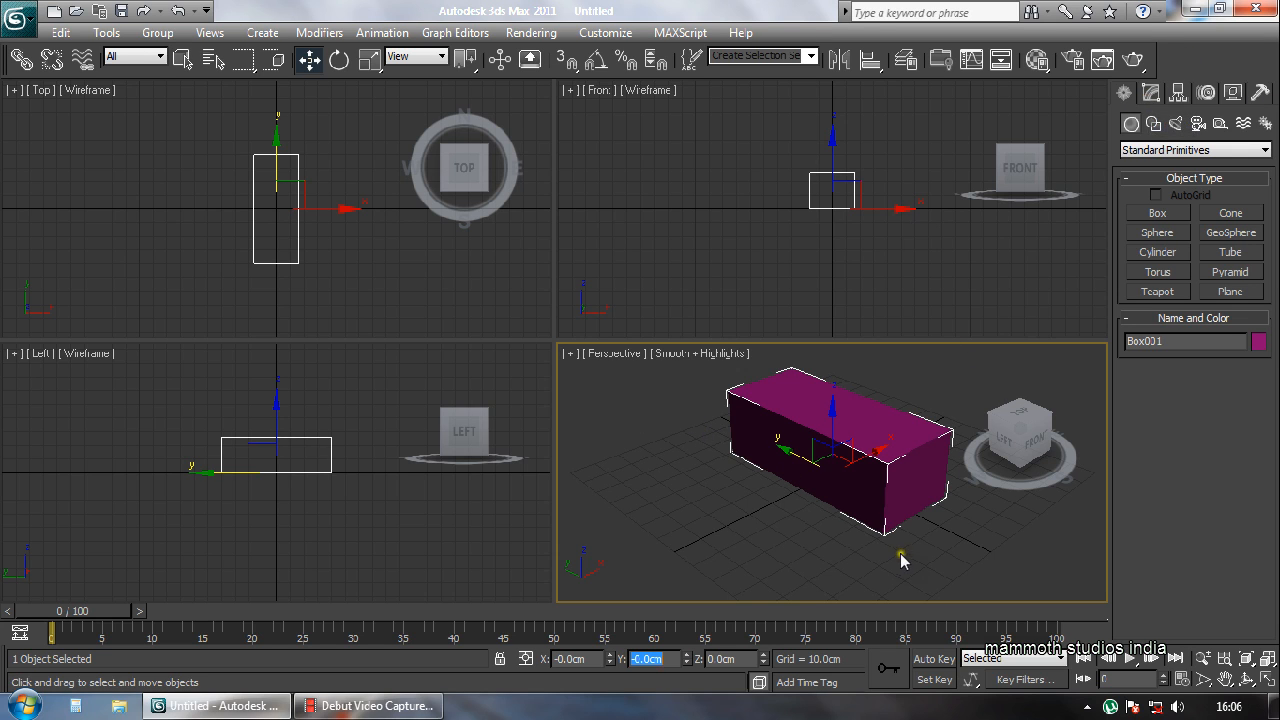
# Set the box's length to 80 cm, its width to 30 cm and its height to 30 cm.
pyautogui.click(1151, 93)
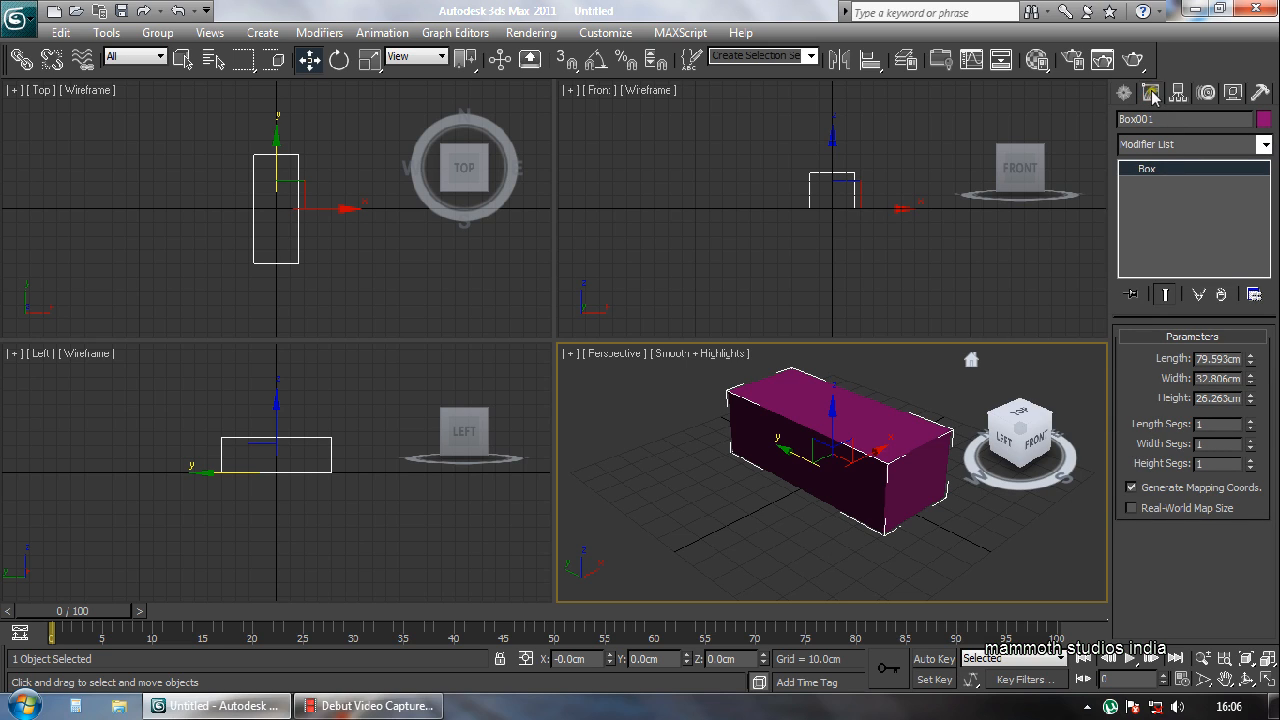
pyautogui.doubleClick(1211, 355)
pyautogui.write('80')
pyautogui.press('Tab')
pyautogui.write('30')
pyautogui.press('Tab')
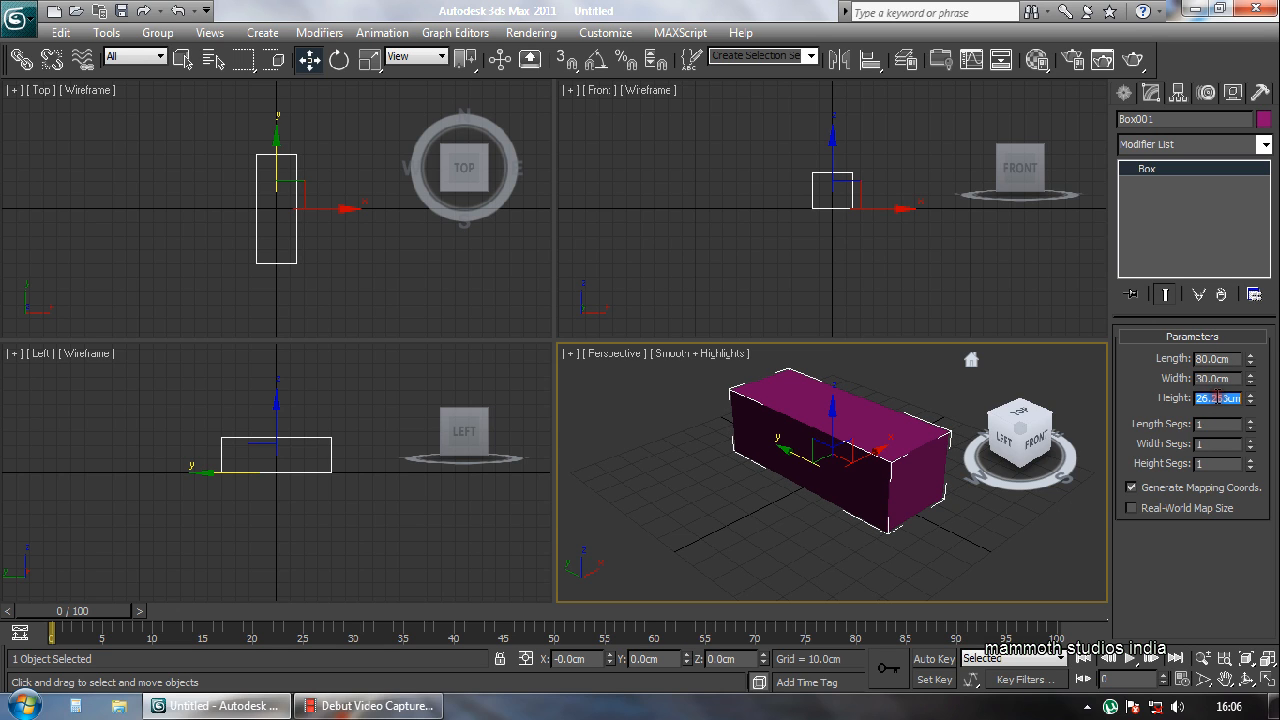
pyautogui.write('30')
pyautogui.press('Return')
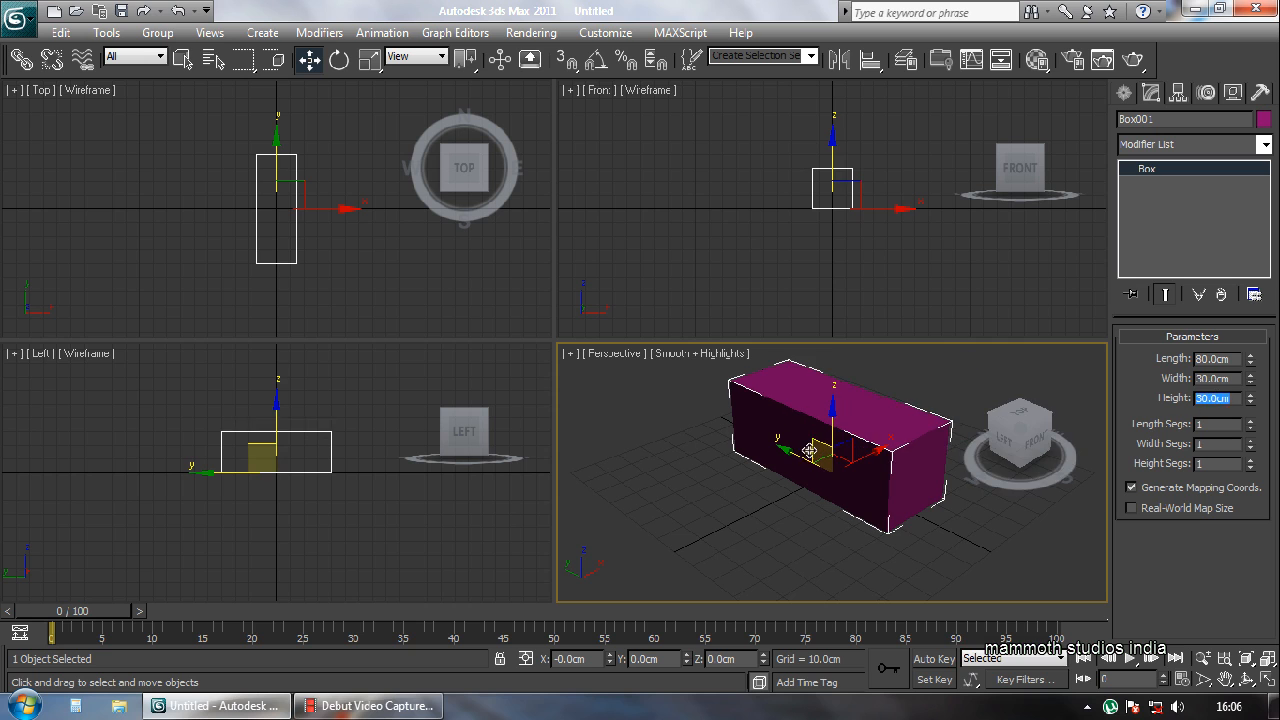
# Convert the box to an Editable Poly and expand its list of sub-object levels.
pyautogui.moveTo(795, 481)
pyautogui.mouseDown(button='middle')
pyautogui.moveTo(803, 474)
pyautogui.moveTo(782, 470)
pyautogui.mouseUp(button='middle')
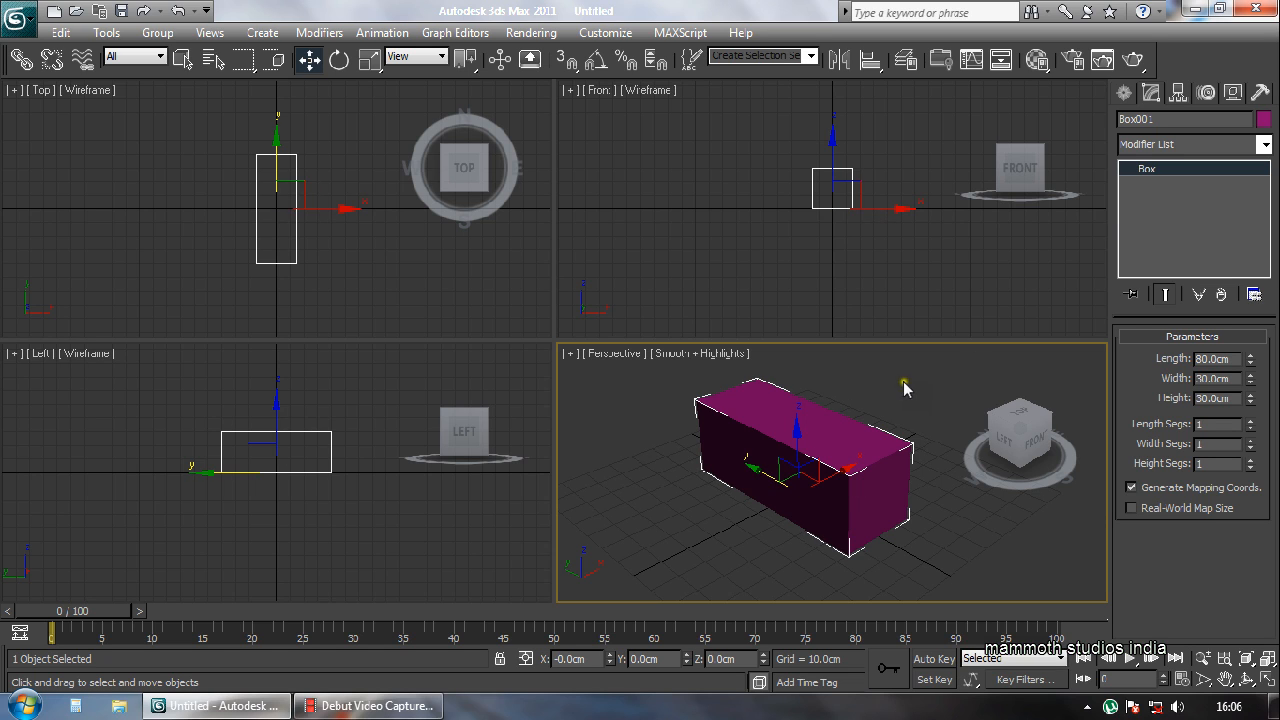
pyautogui.rightClick(820, 462)
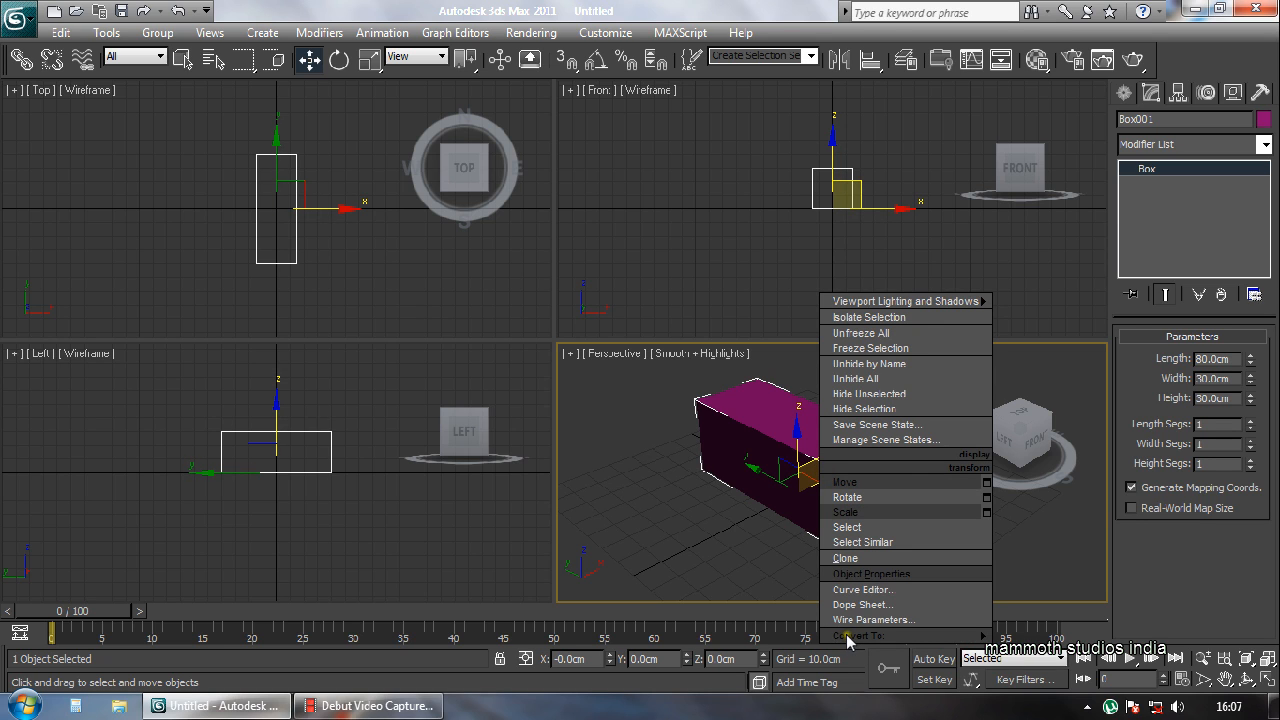
pyautogui.moveTo(1004, 636)
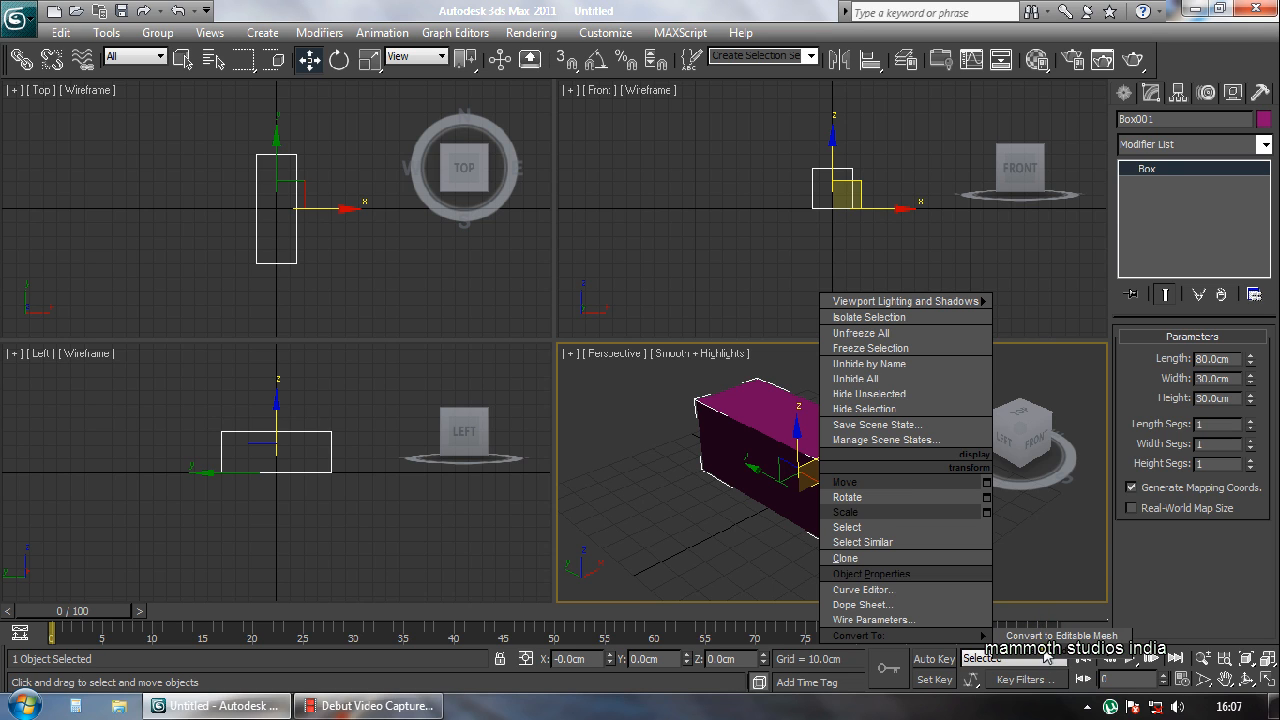
pyautogui.click(1045, 652)
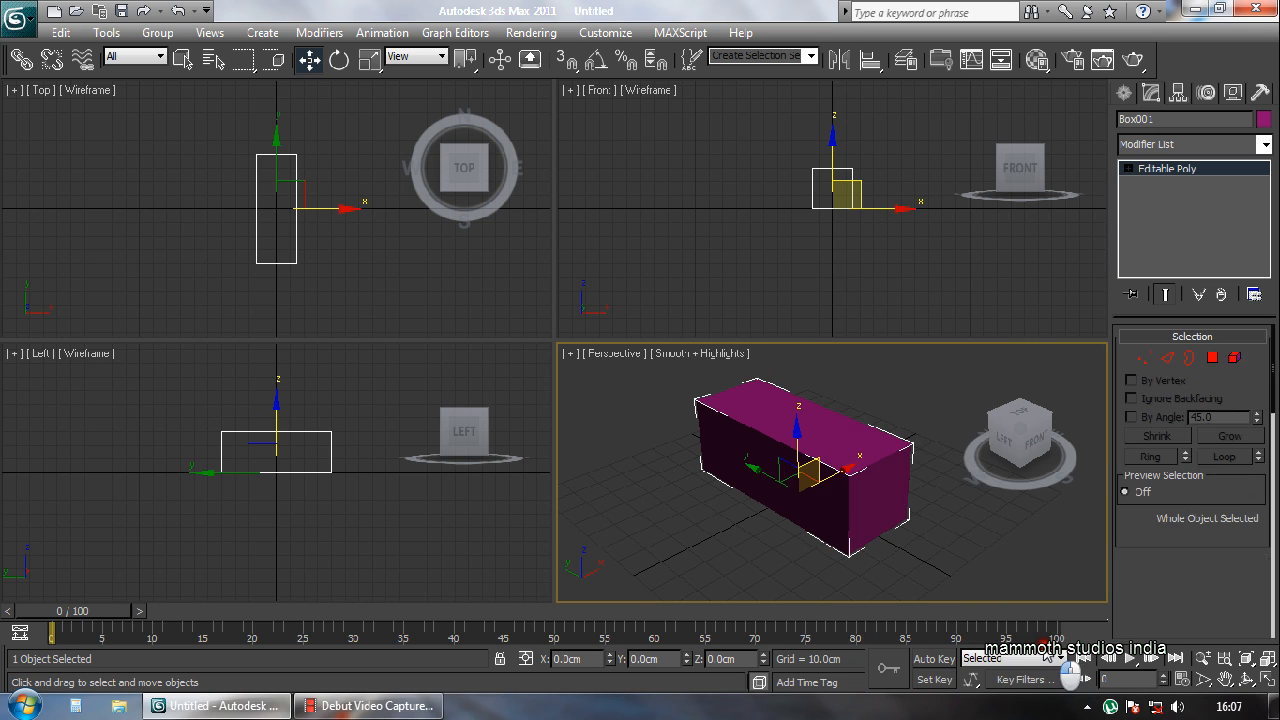
pyautogui.click(1128, 170)
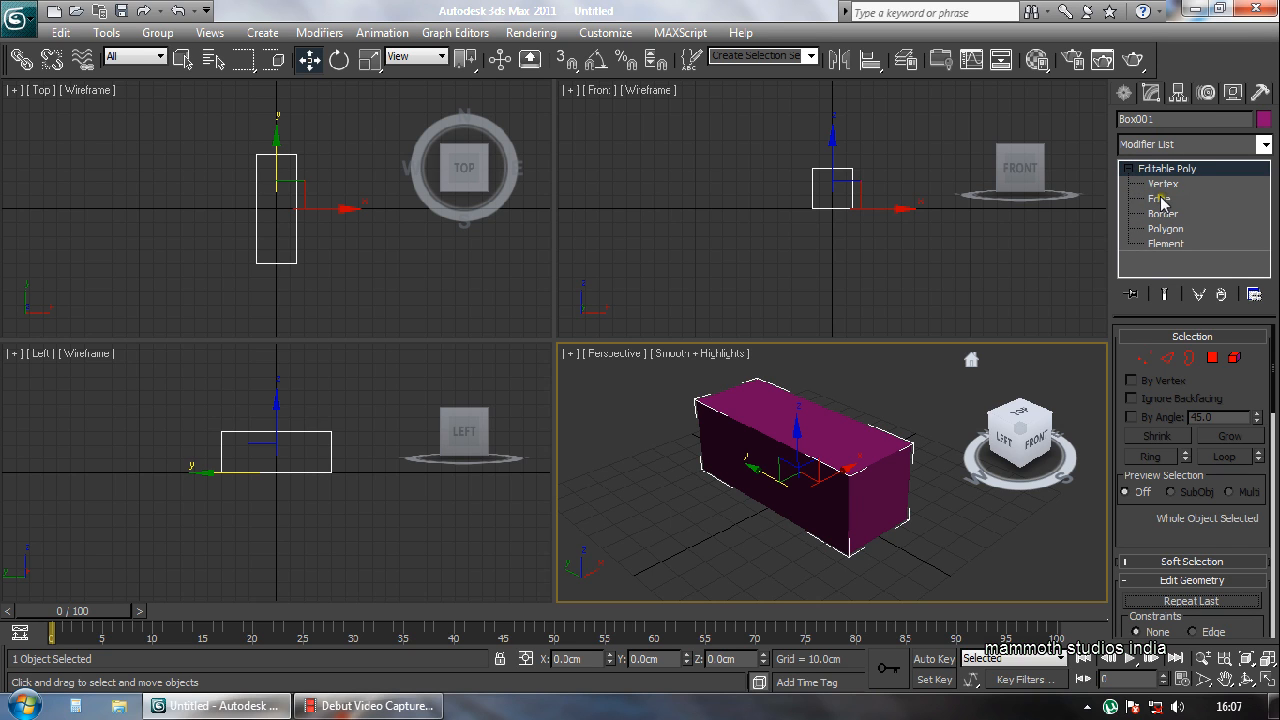
# Try moving a top corner vertex at the box's front end inward along the X axis at vertex level.
pyautogui.click(1158, 200)
pyautogui.click(1162, 184)
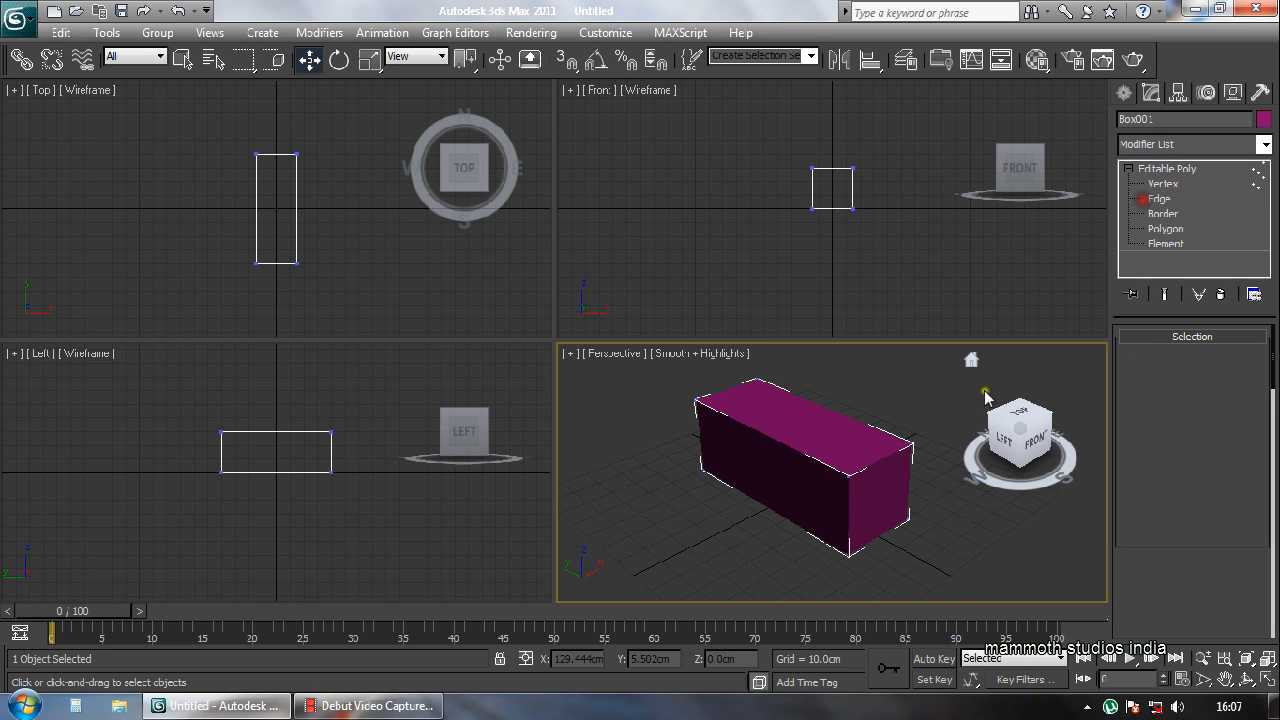
pyautogui.click(912, 445)
pyautogui.scroll(2, 900, 425)
pyautogui.scroll(-2, 900, 425)
pyautogui.click(849, 467)
pyautogui.moveTo(891, 459)
pyautogui.mouseDown()
pyautogui.moveTo(911, 474)
pyautogui.moveTo(877, 460)
pyautogui.moveTo(920, 486)
pyautogui.moveTo(906, 466)
pyautogui.mouseUp()
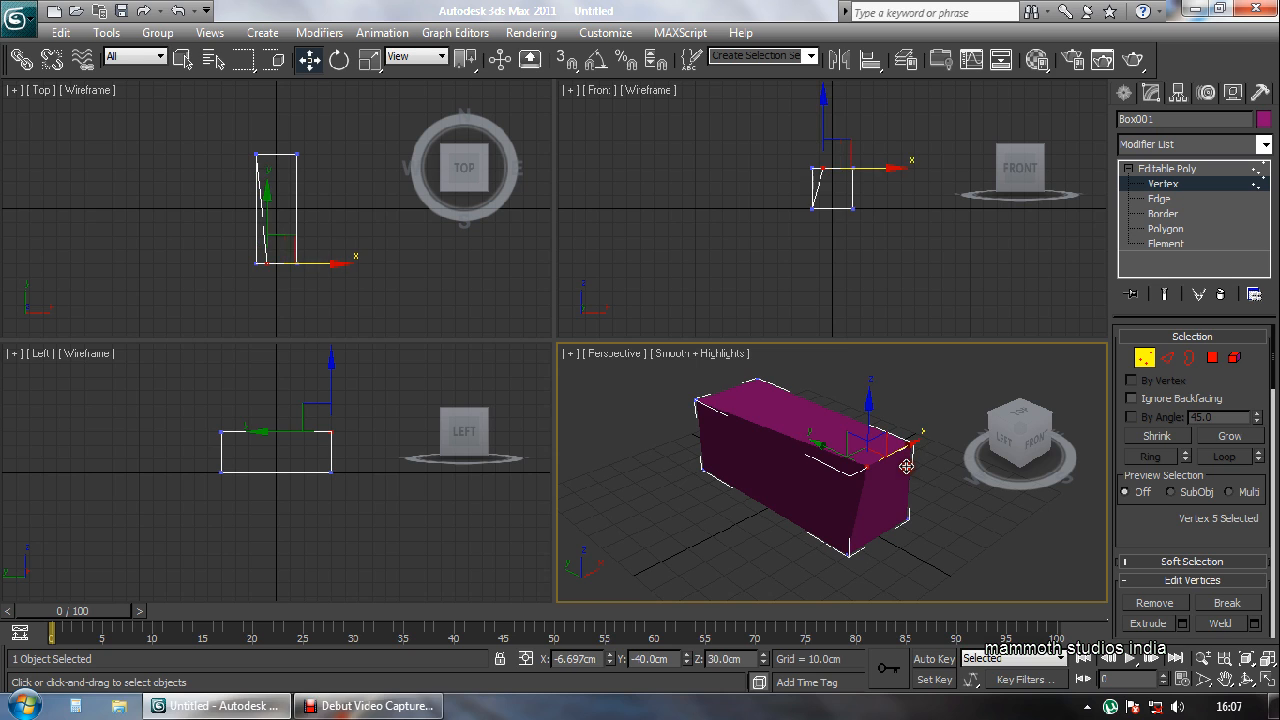
pyautogui.hotkey('ctrl', 'z')
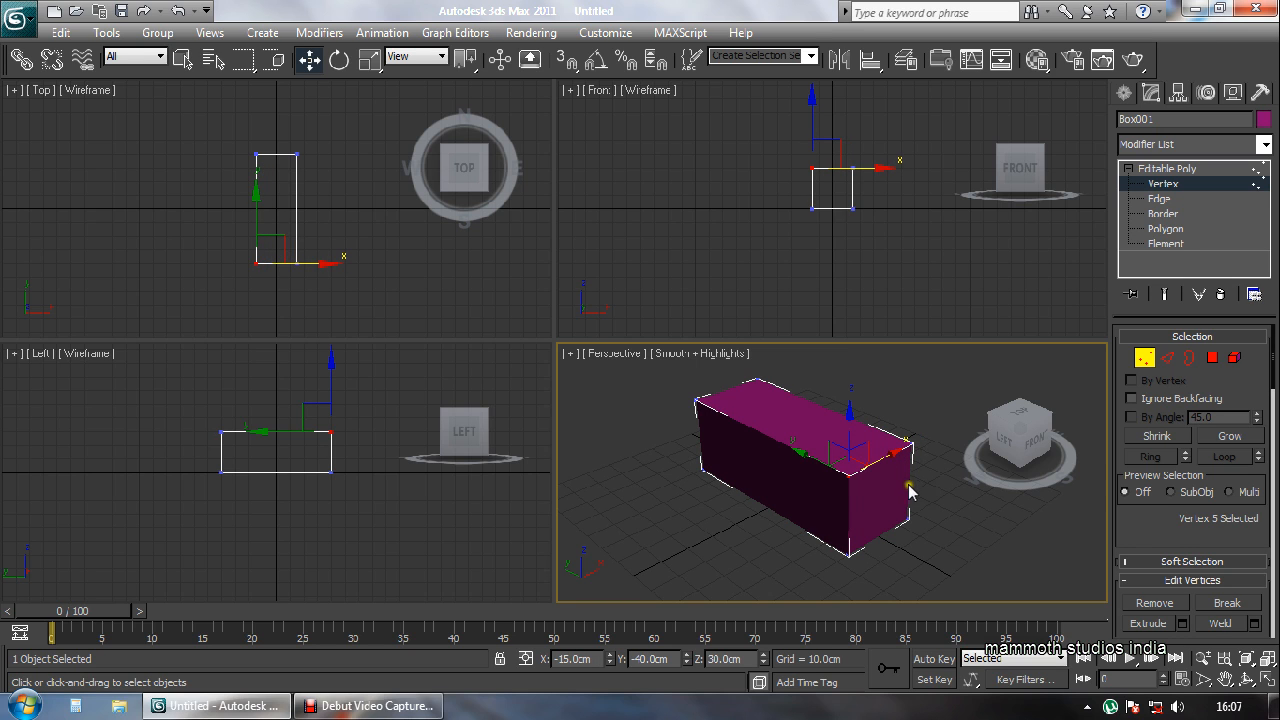
pyautogui.click(954, 494)
# Switch to edge level and select the short top edge at the box's front end.
pyautogui.click(1161, 204)
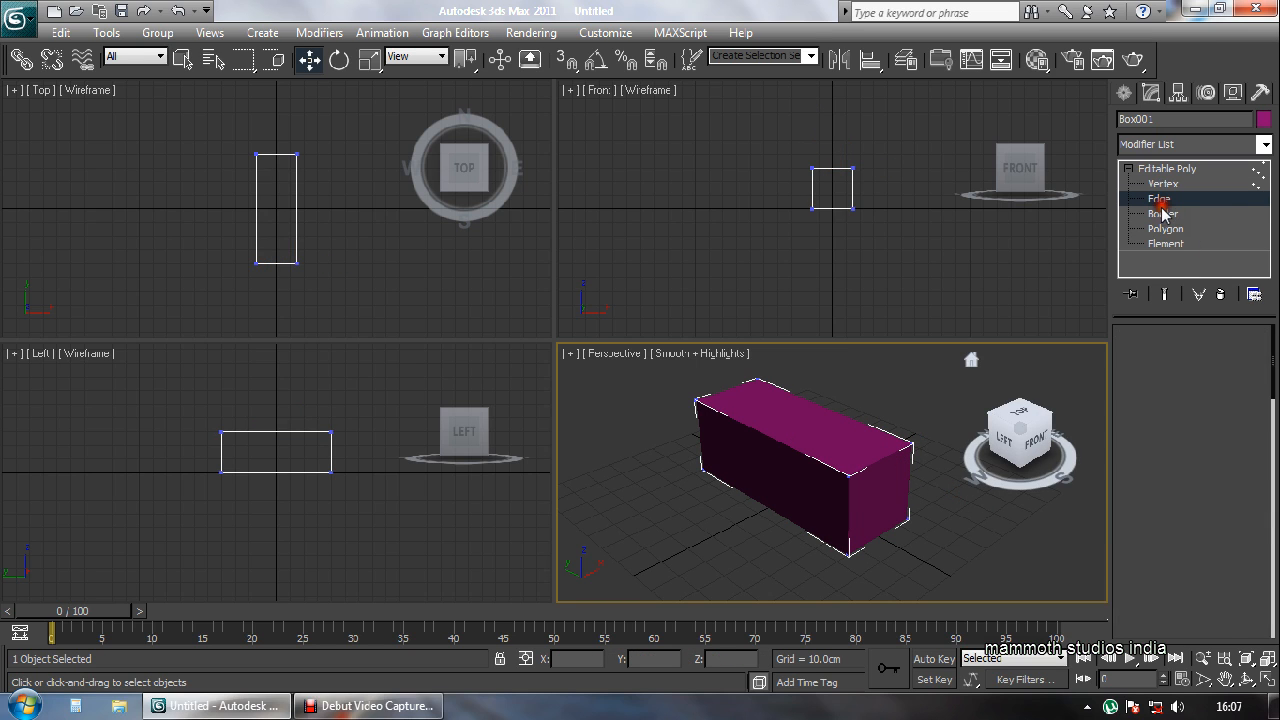
pyautogui.click(890, 454)
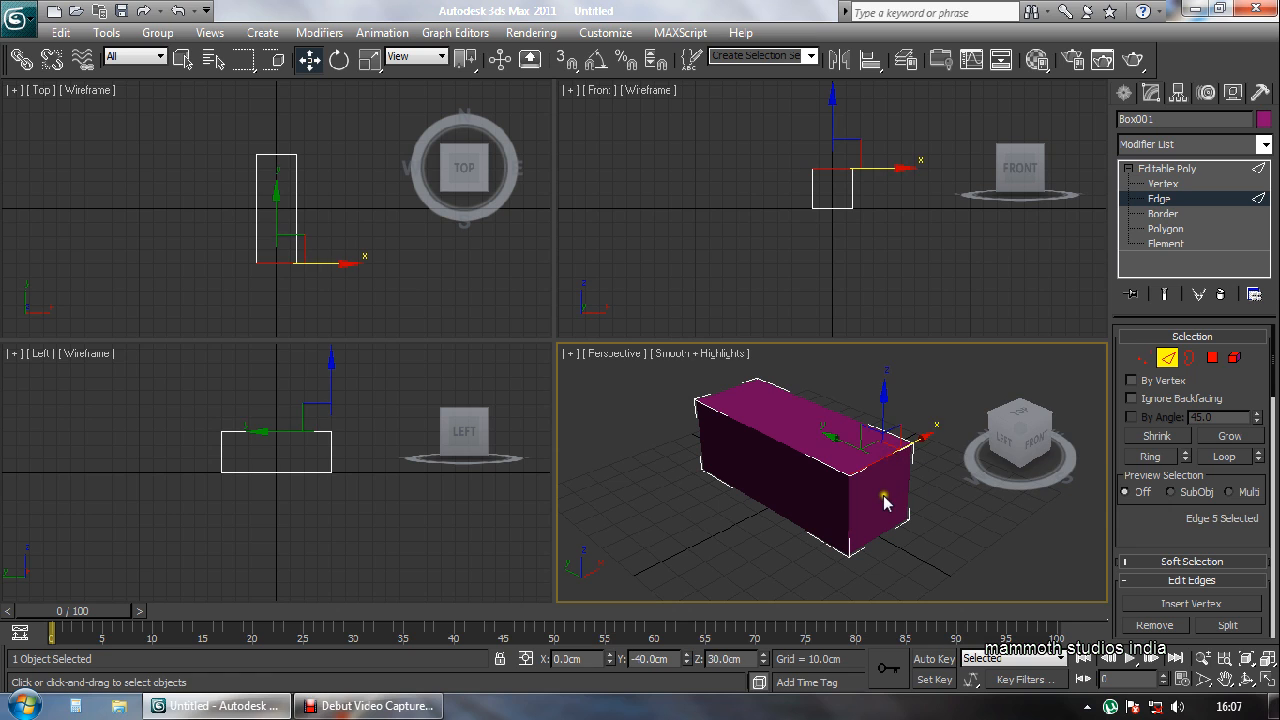
# Try moving the selected top front edge outward along the Y axis.
pyautogui.scroll(2, 885, 504)
pyautogui.moveTo(870, 431); pyautogui.dragTo(896, 474)
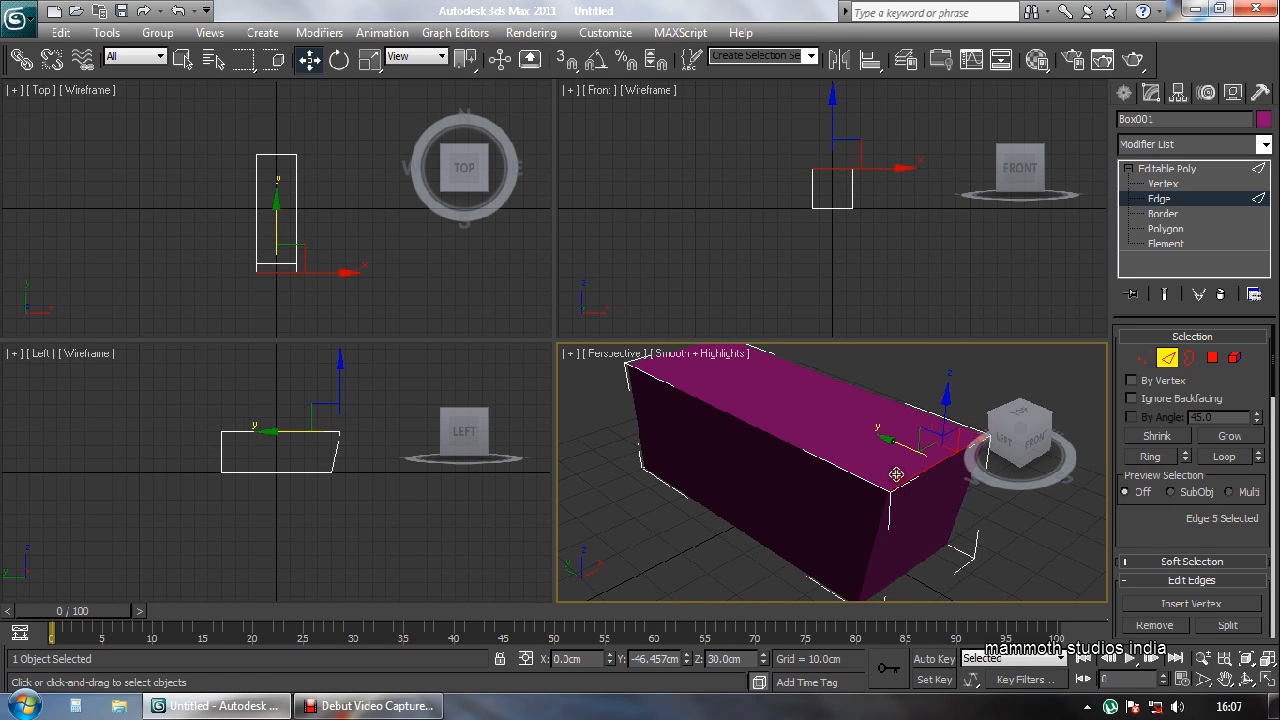
pyautogui.hotkey('ctrl', 'z')
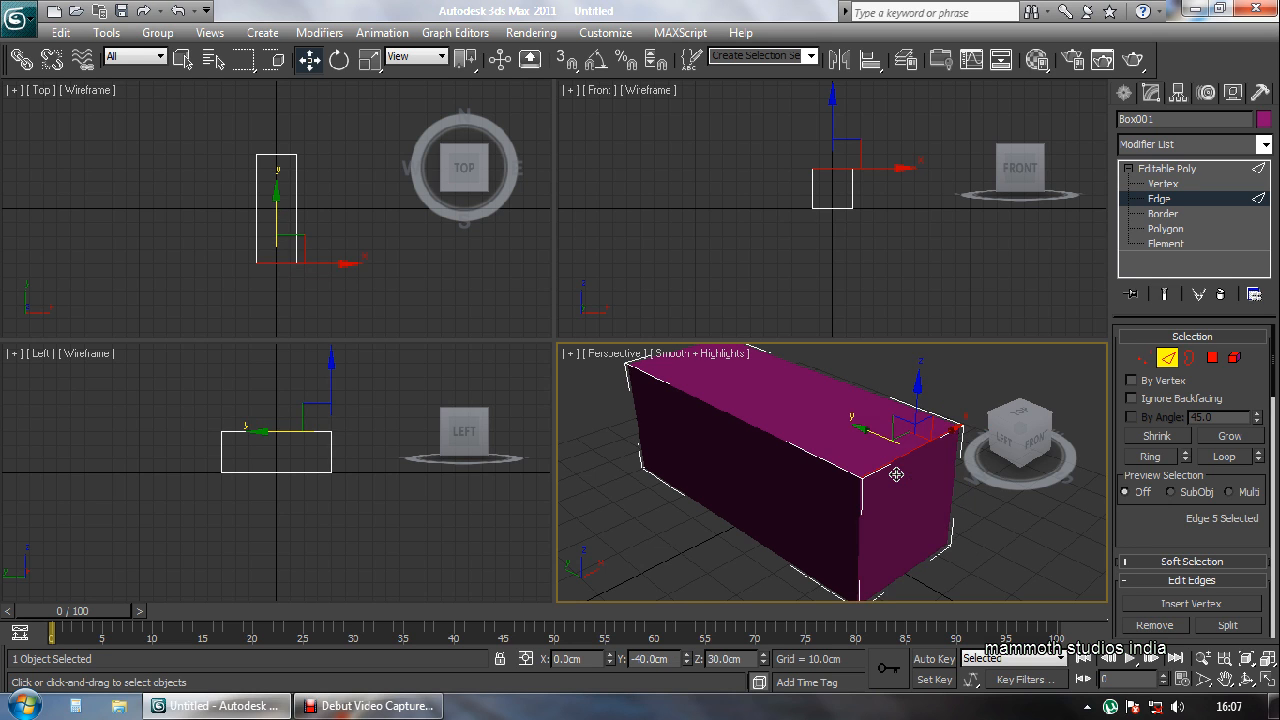
# Add the opposite short top edge to the selection and connect both edges with one lengthwise centre edge.
pyautogui.moveTo(872, 453)
pyautogui.mouseDown(button='middle')
pyautogui.moveTo(920, 505)
pyautogui.moveTo(875, 460)
pyautogui.mouseUp(button='middle')
pyautogui.keyDown('ctrl'); pyautogui.click(740, 403); pyautogui.keyUp('ctrl')
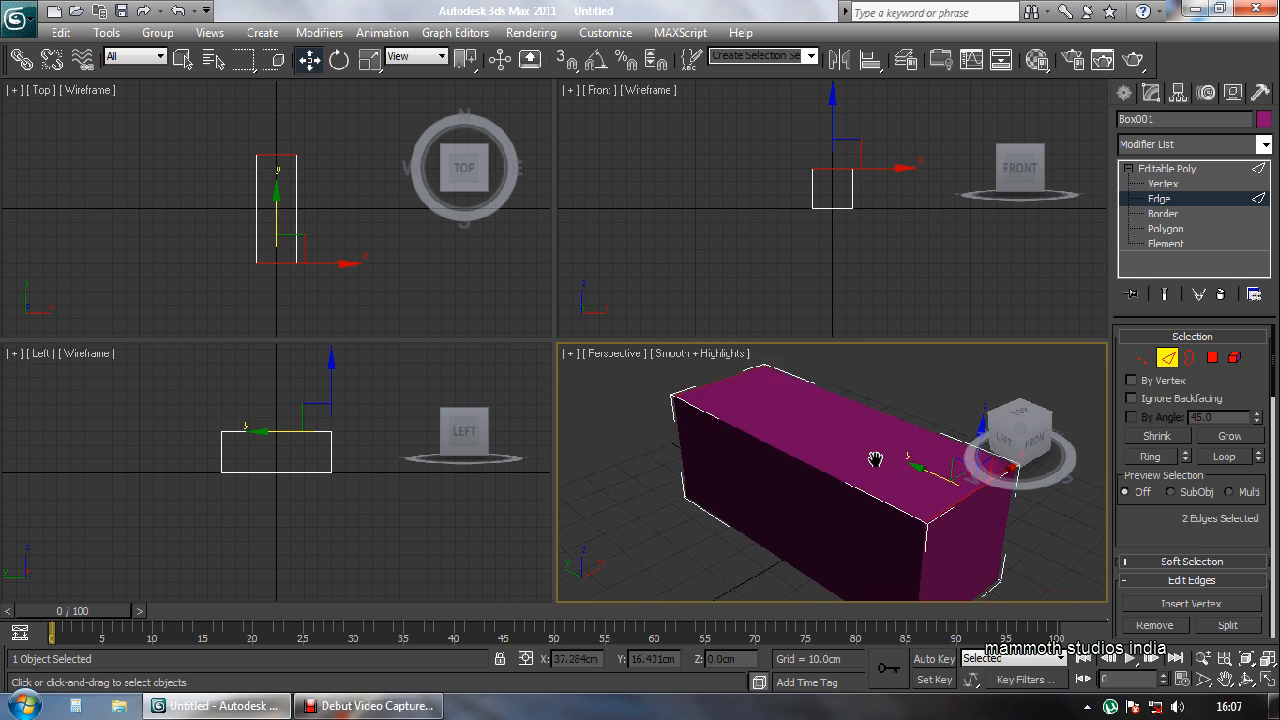
pyautogui.scroll(-3, 868, 452)
pyautogui.scroll(-5, 1150, 505)
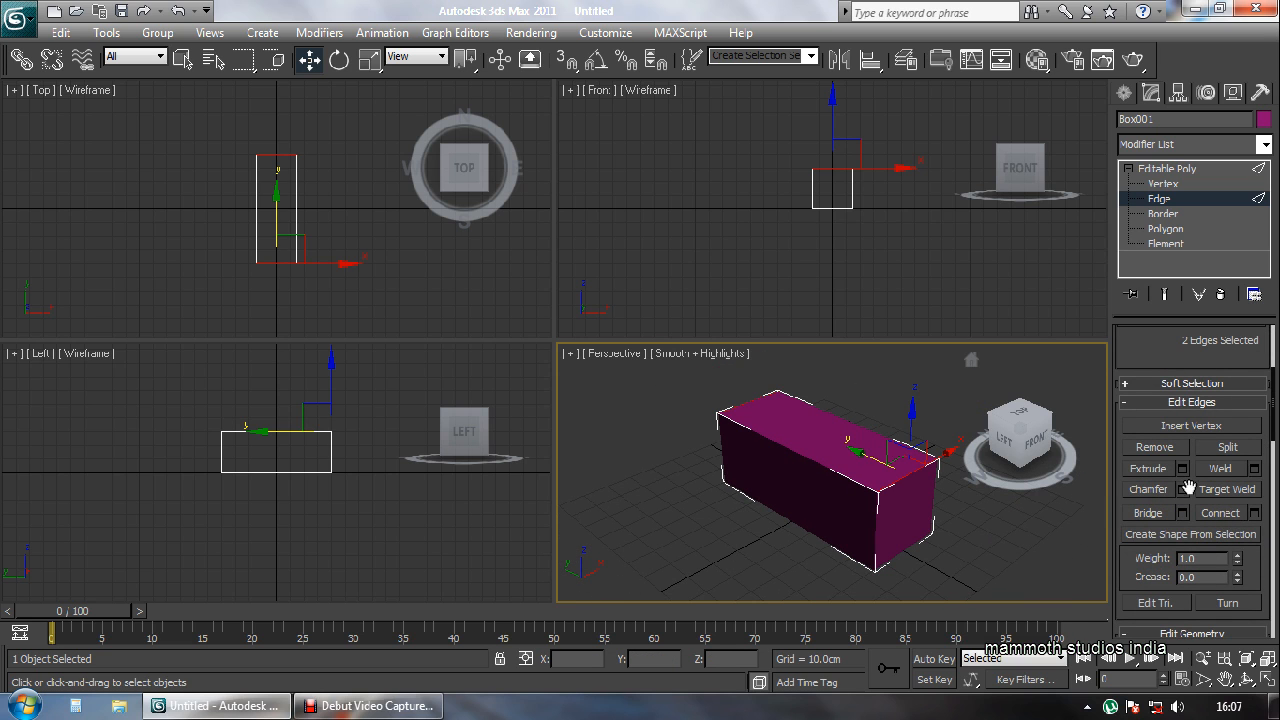
pyautogui.click(1234, 517)
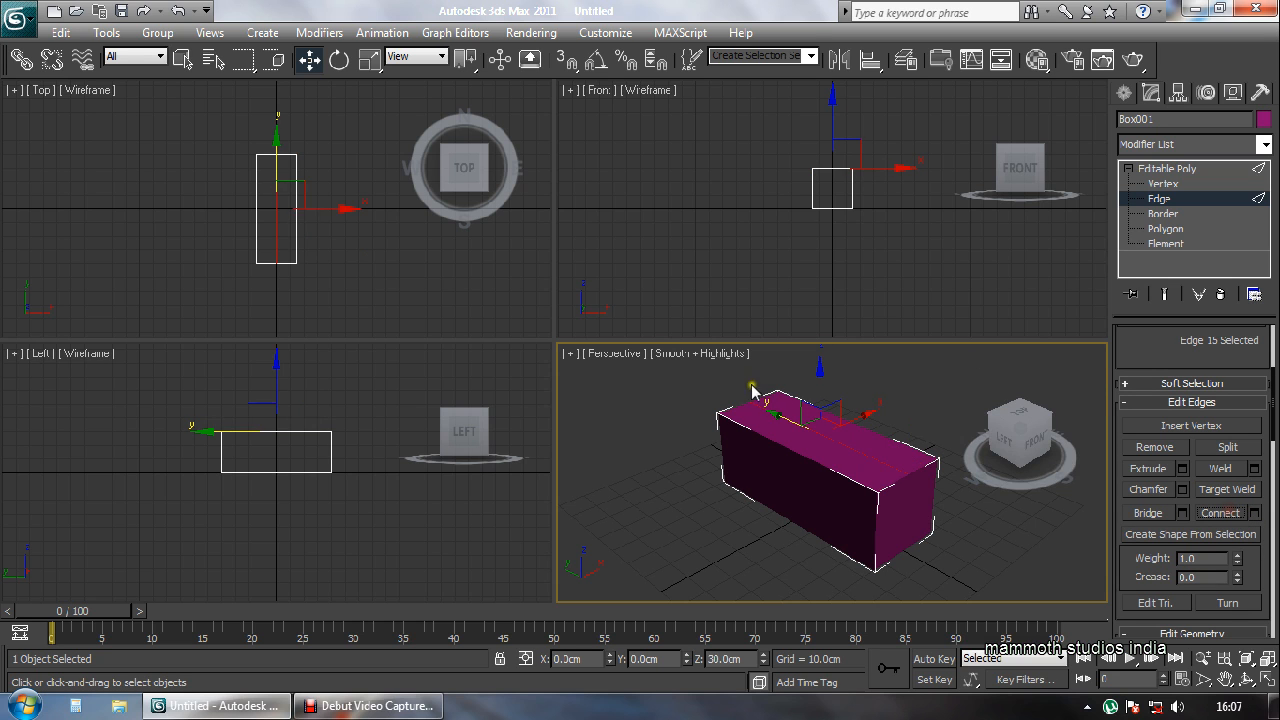
# Raise the new centre edge along Z to a height of about 40 cm to form a gabled roof ridge, and deselect it.
pyautogui.scroll(2, 960, 541)
pyautogui.moveTo(944, 487); pyautogui.dragTo(906, 491, button='middle')
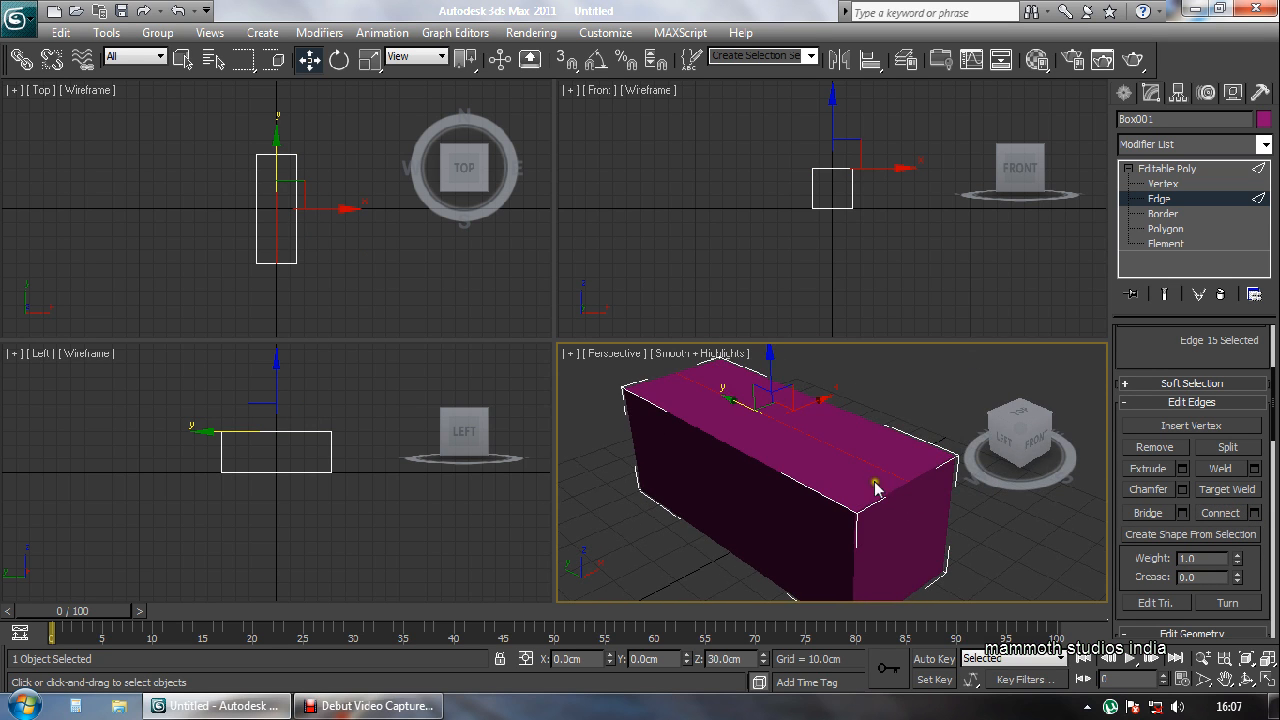
pyautogui.moveTo(834, 411); pyautogui.dragTo(842, 440, button='middle')
pyautogui.scroll(-2, 857, 466)
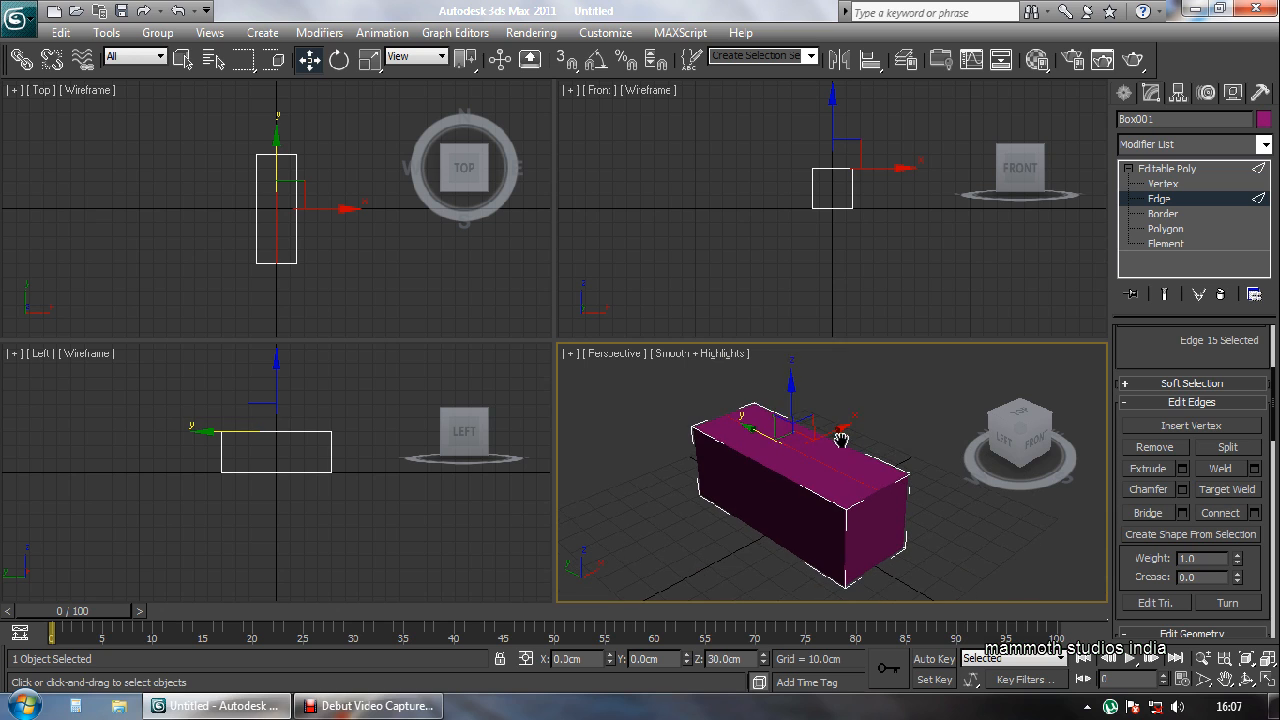
pyautogui.moveTo(790, 411); pyautogui.dragTo(789, 370)
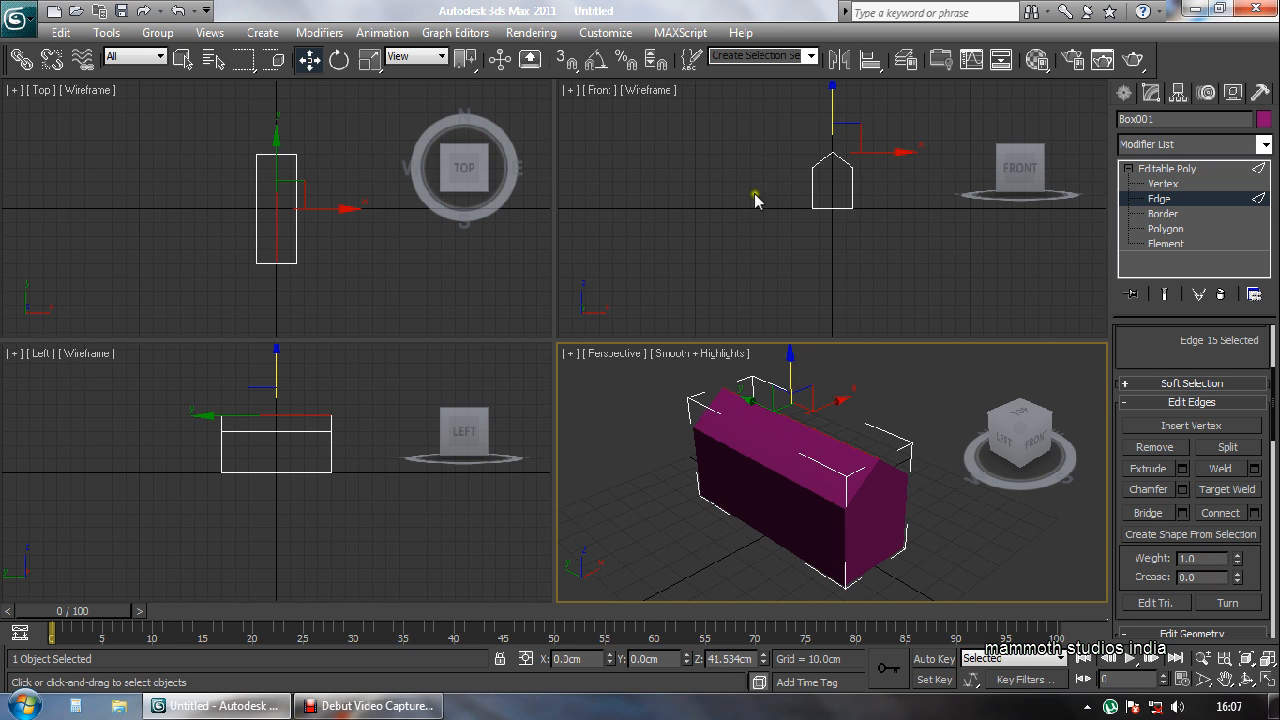
pyautogui.scroll(3, 832, 436)
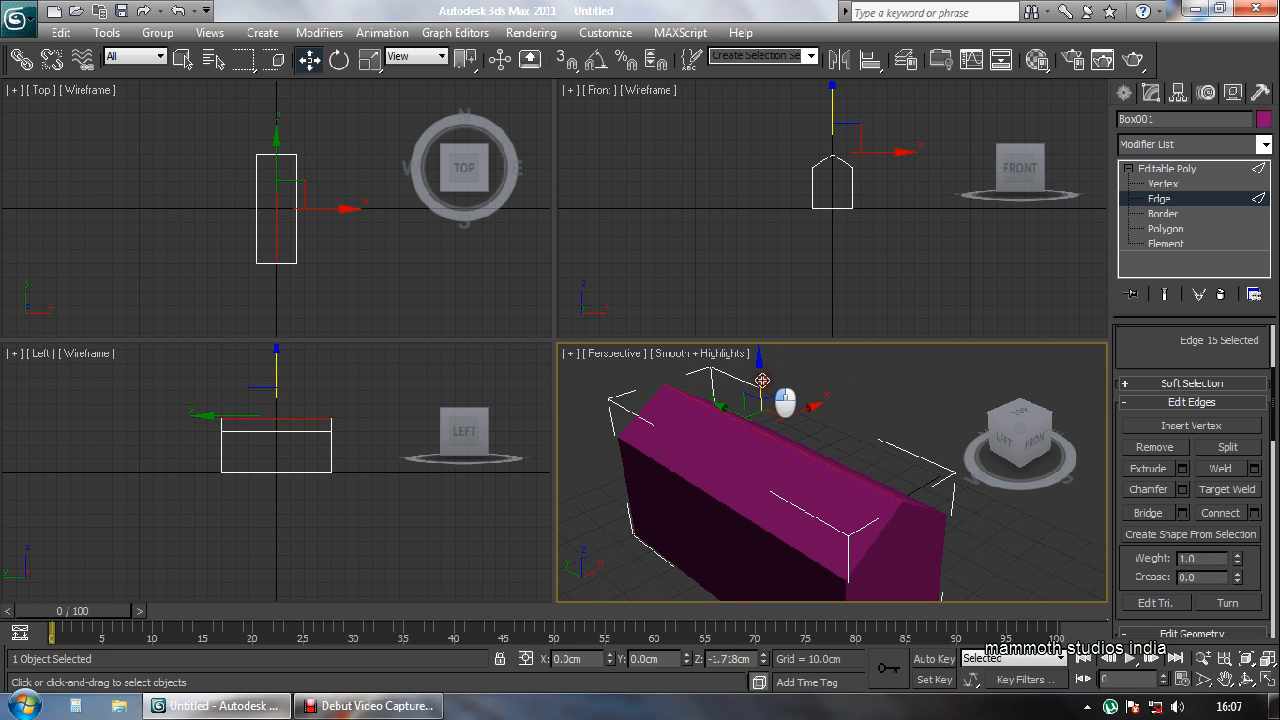
pyautogui.click(876, 450)
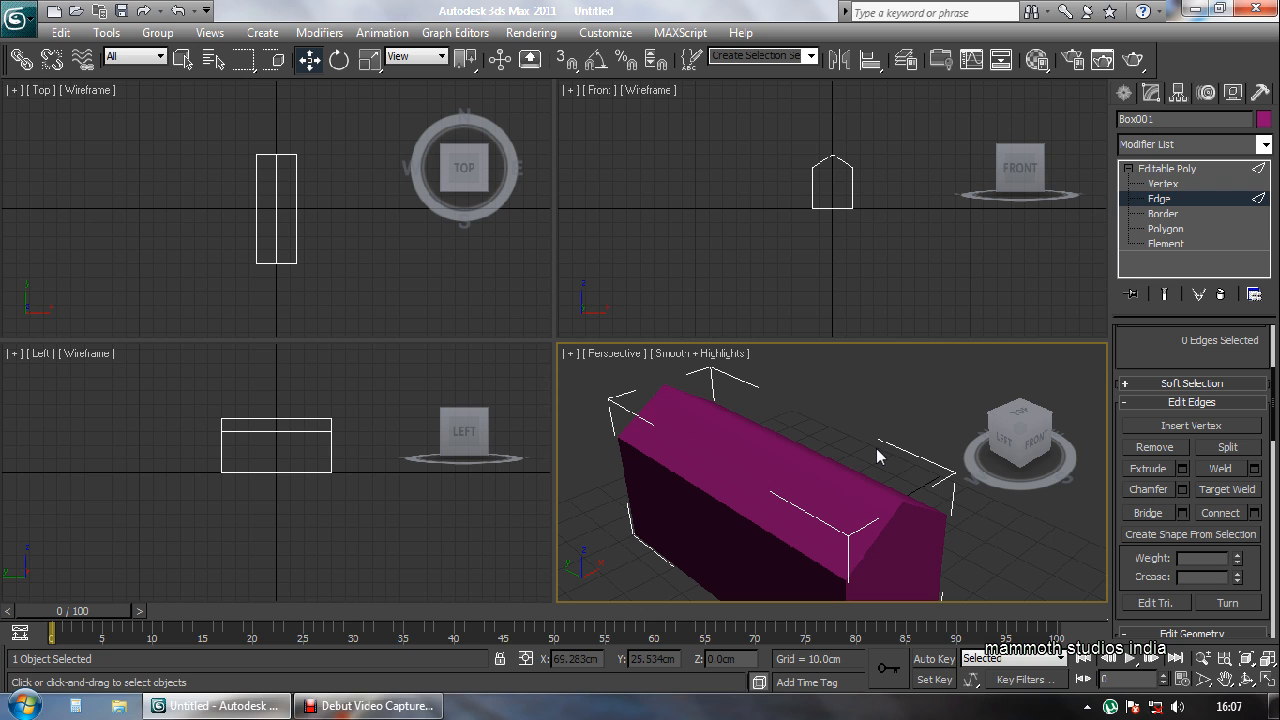
# In a maximized perspective view facing the front gable, switch to polygon level and delete one roof slope polygon.
pyautogui.hotkey('alt', 'w')
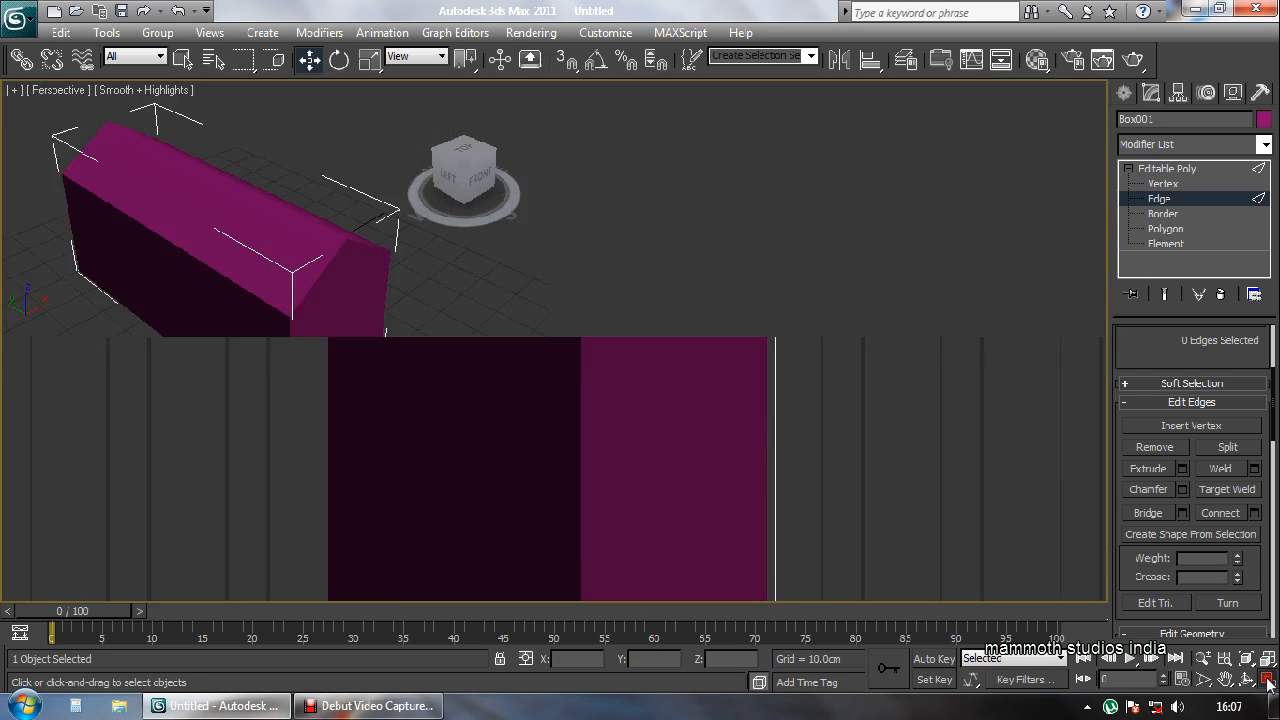
pyautogui.scroll(-3, 796, 385)
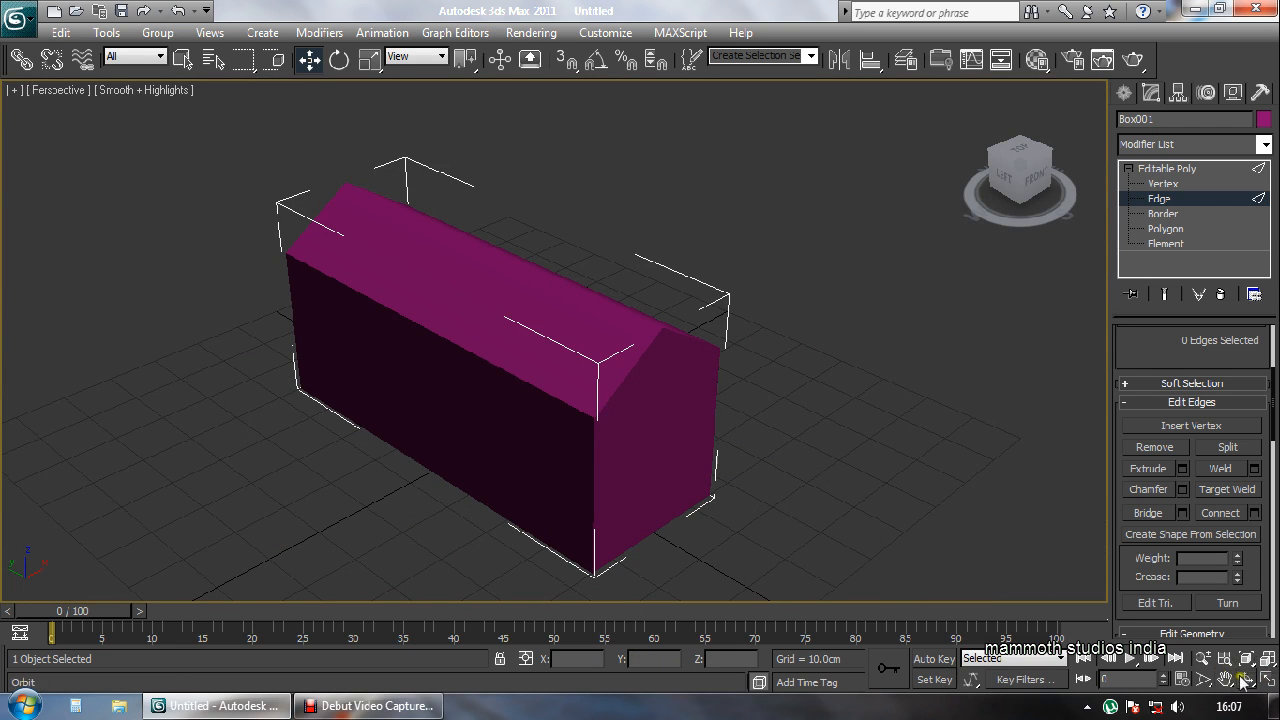
pyautogui.click(1246, 680)
pyautogui.moveTo(600, 380)
pyautogui.mouseDown()
pyautogui.moveTo(686, 409)
pyautogui.moveTo(546, 397)
pyautogui.moveTo(538, 333)
pyautogui.moveTo(651, 400)
pyautogui.moveTo(594, 382)
pyautogui.moveTo(586, 360)
pyautogui.mouseUp()
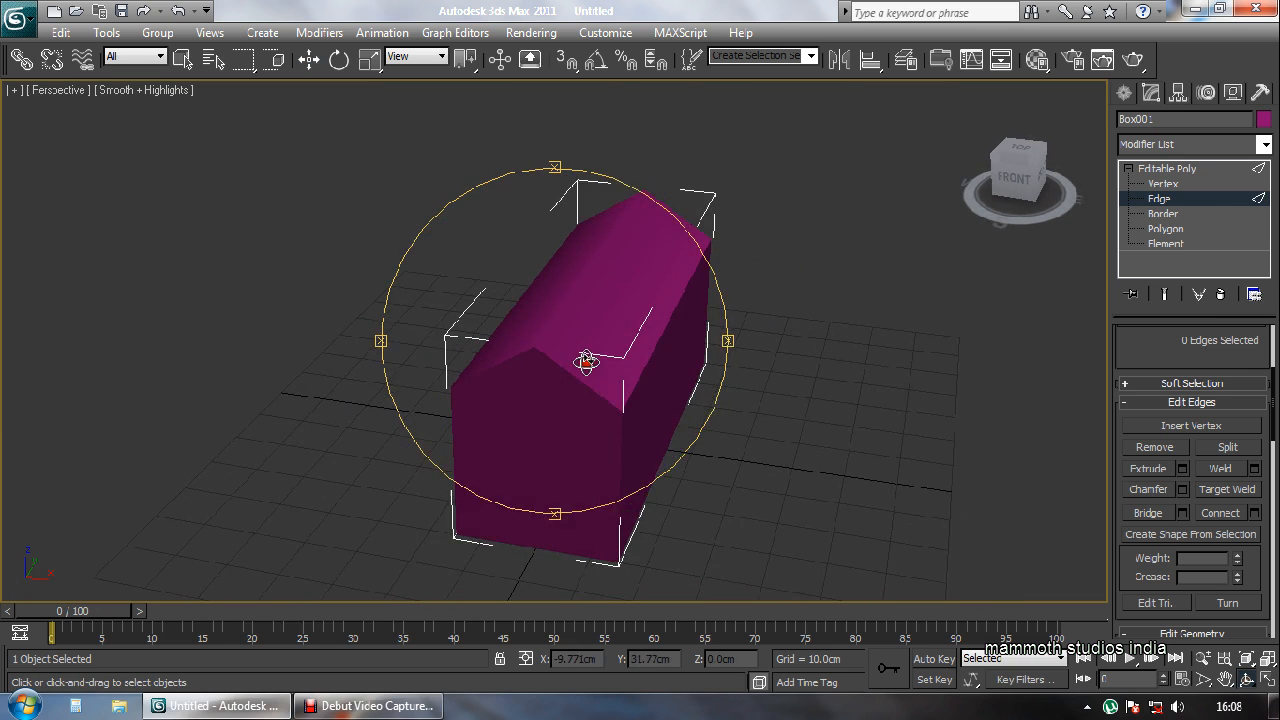
pyautogui.rightClick(590, 361)
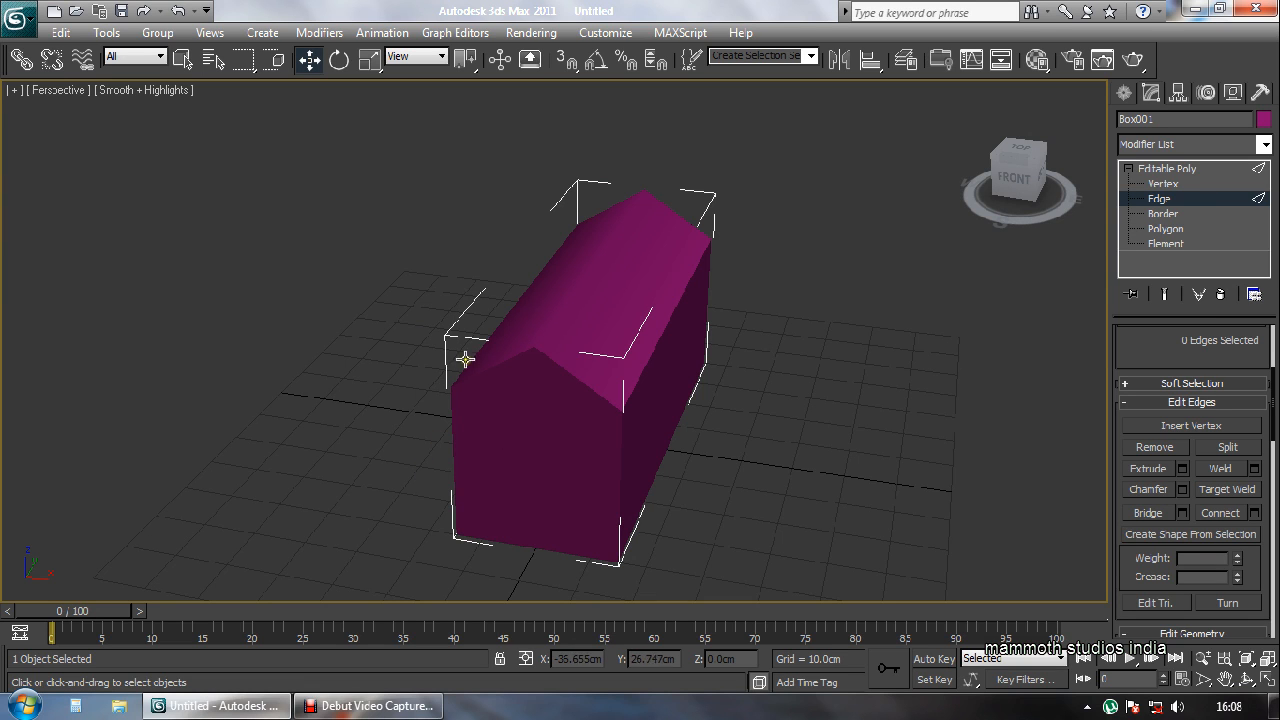
pyautogui.click(1160, 229)
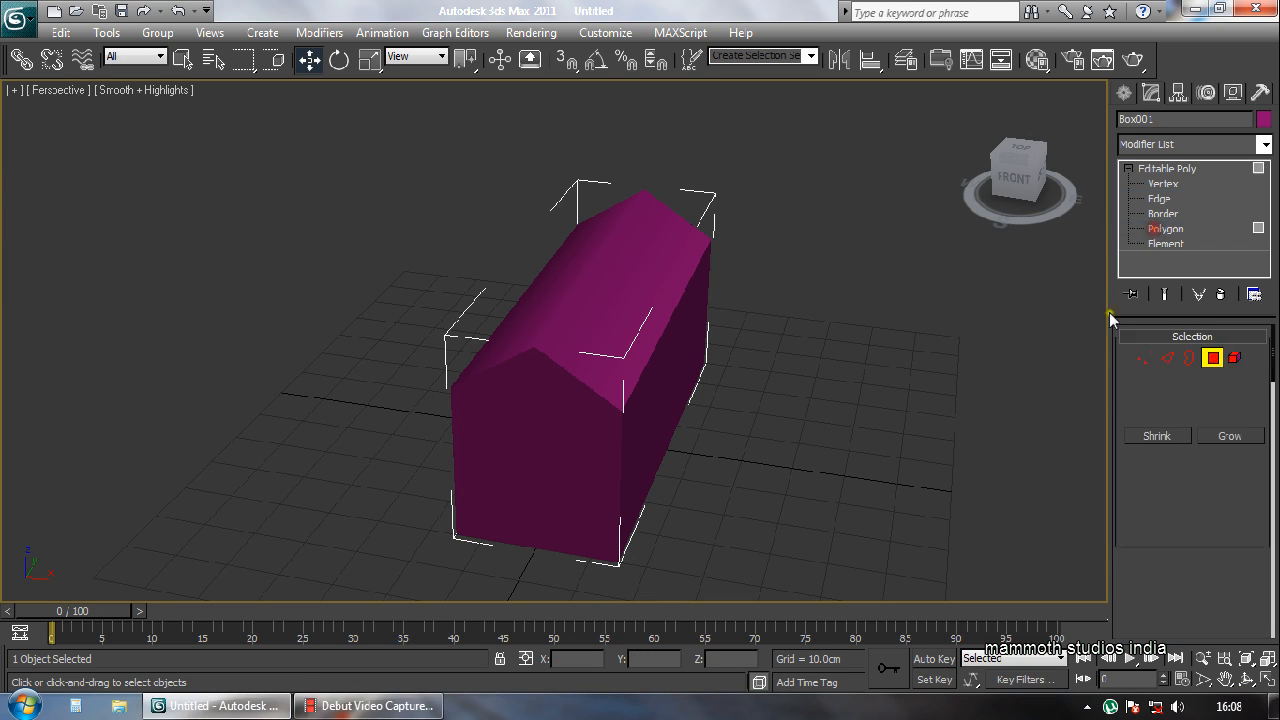
pyautogui.click(643, 315)
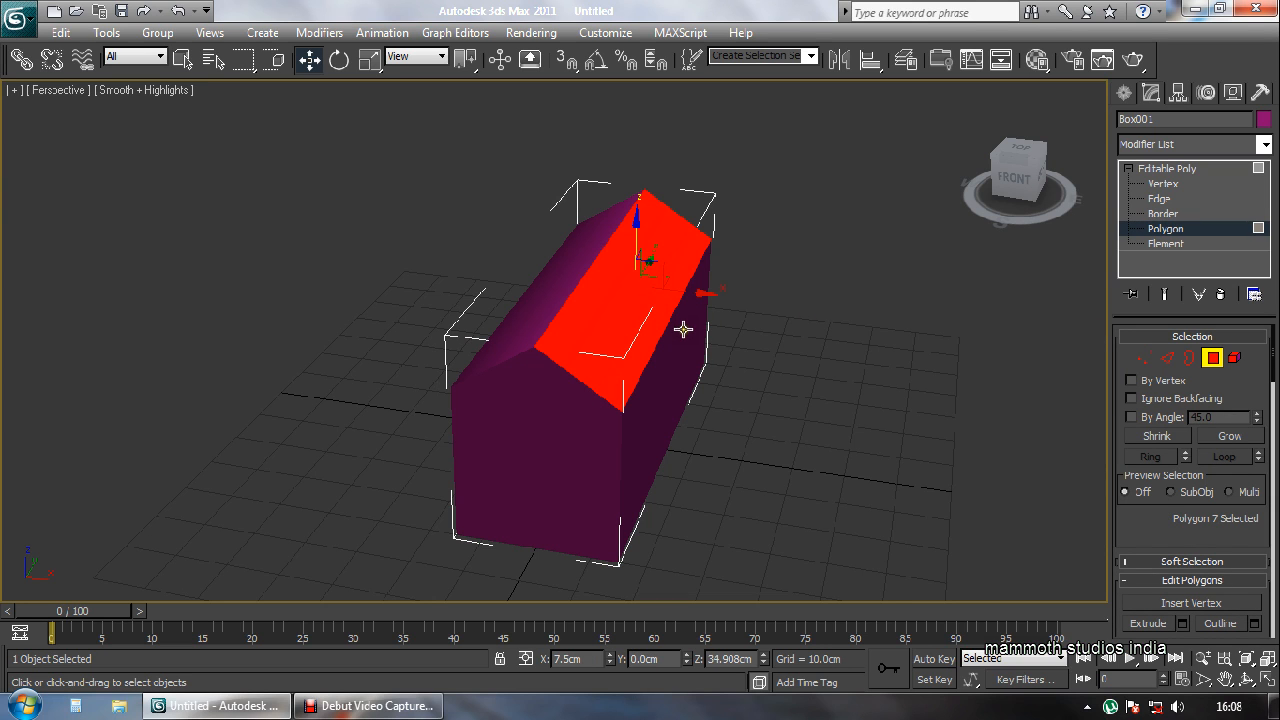
pyautogui.click(526, 429)
pyautogui.click(655, 416)
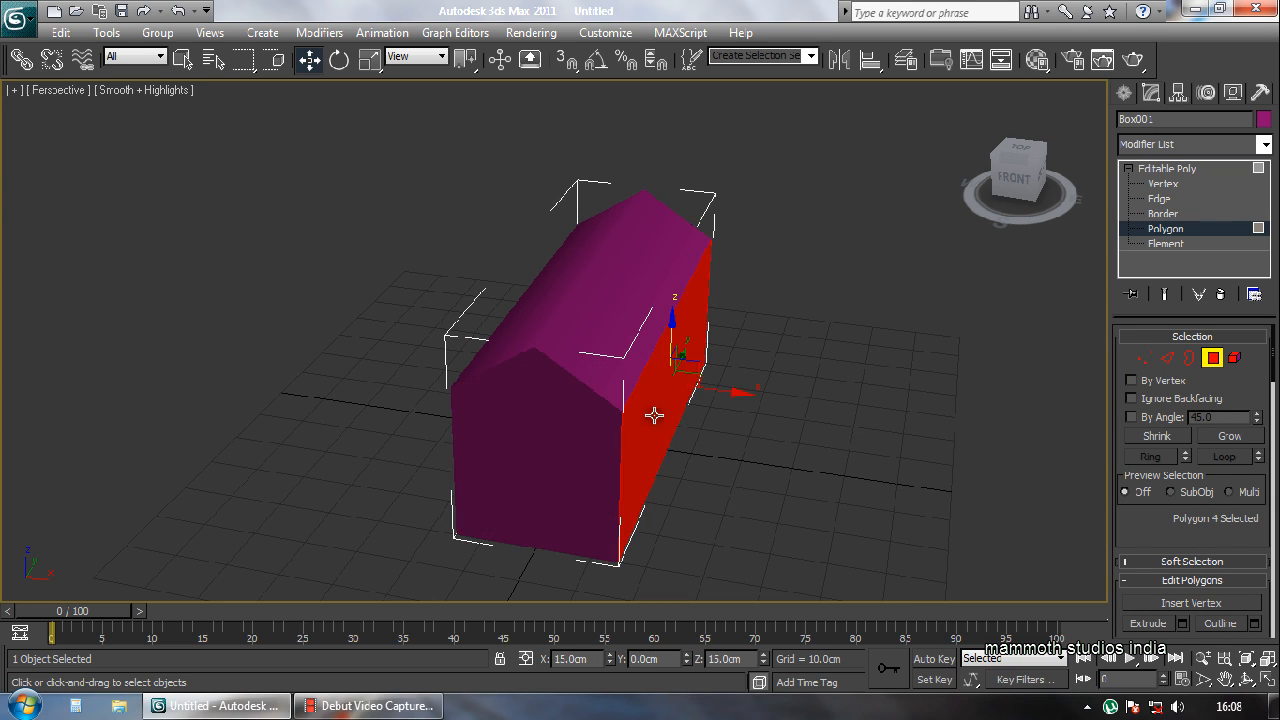
pyautogui.click(608, 350)
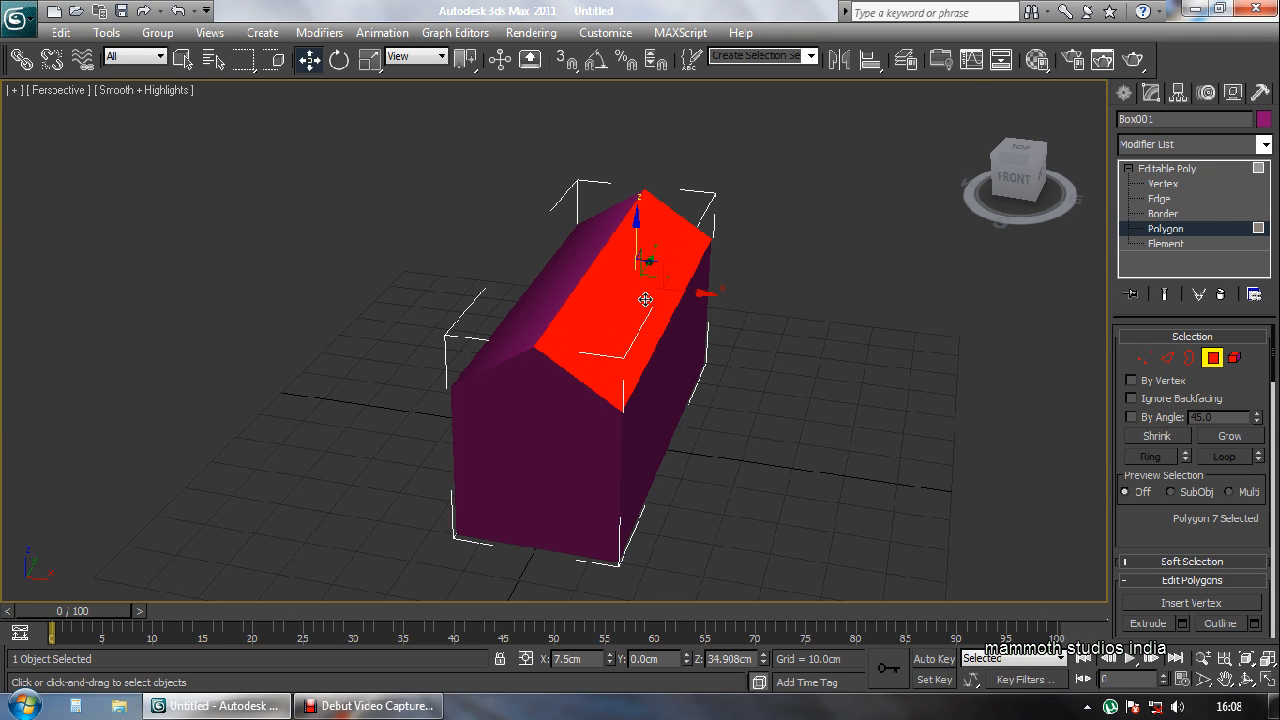
pyautogui.press('Delete')
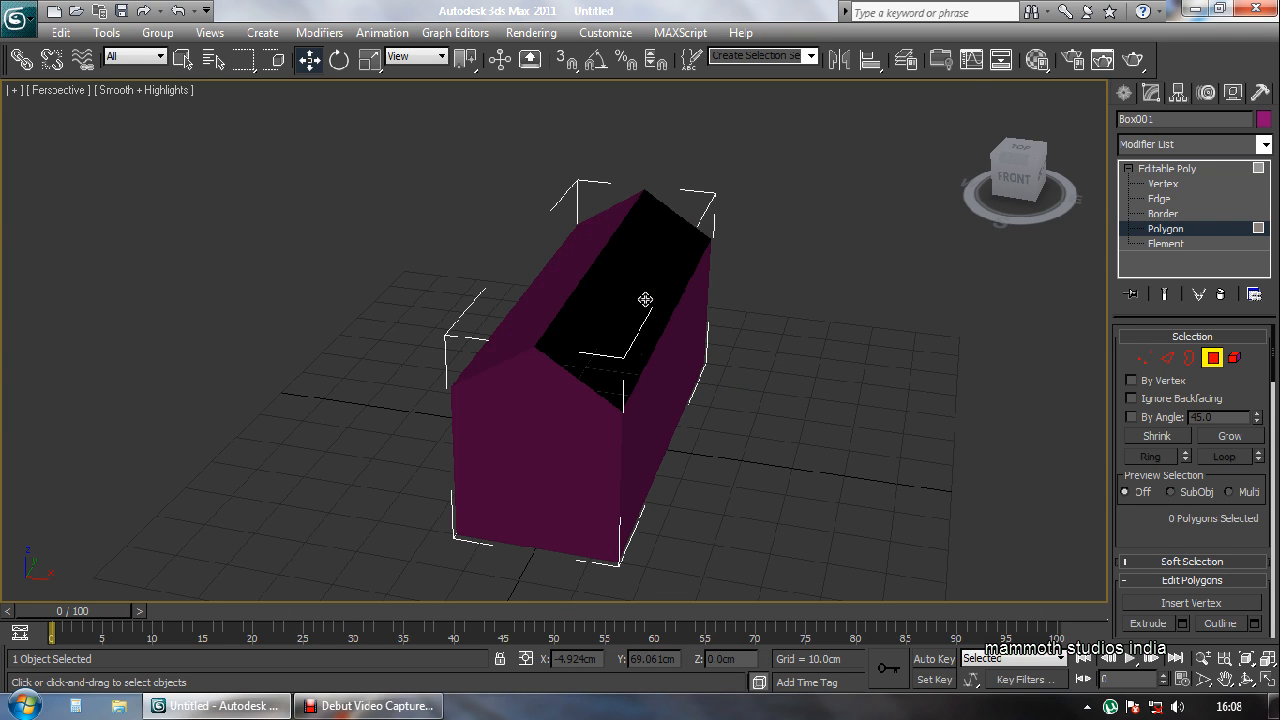
# Switch to border level, select the border of the open roof slope and close it with Cap.
pyautogui.click(1162, 213)
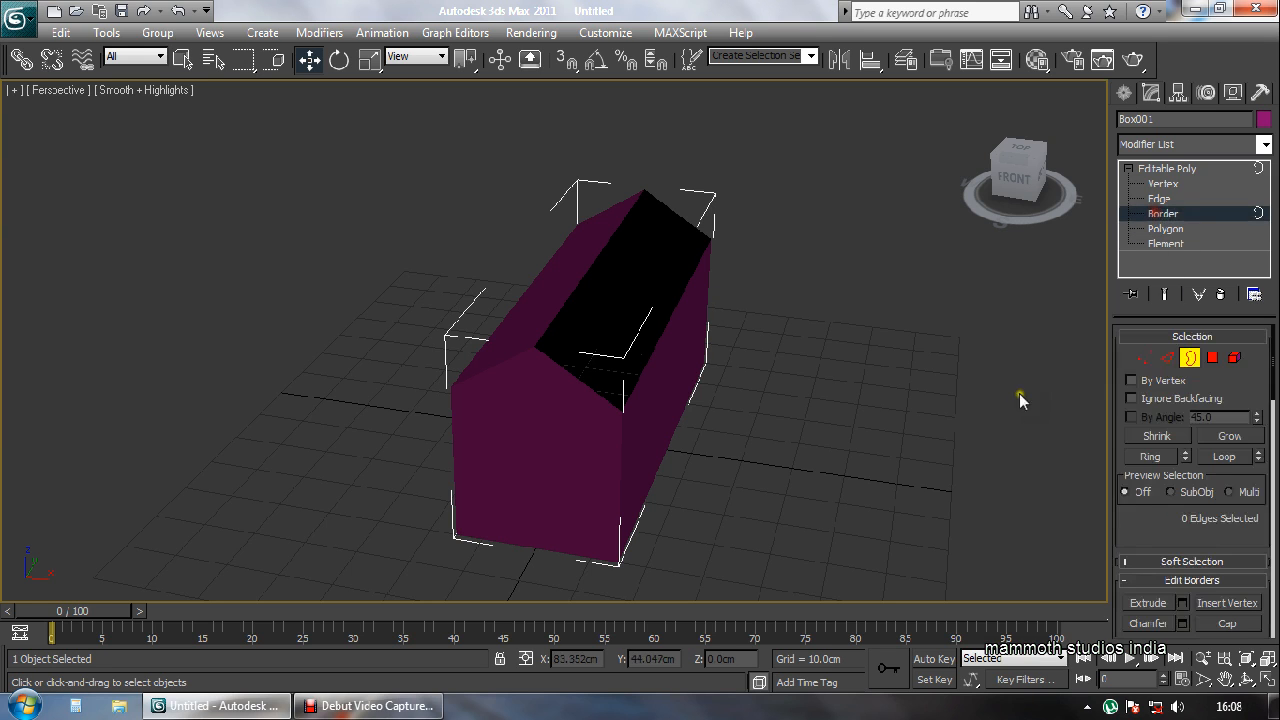
pyautogui.click(622, 396)
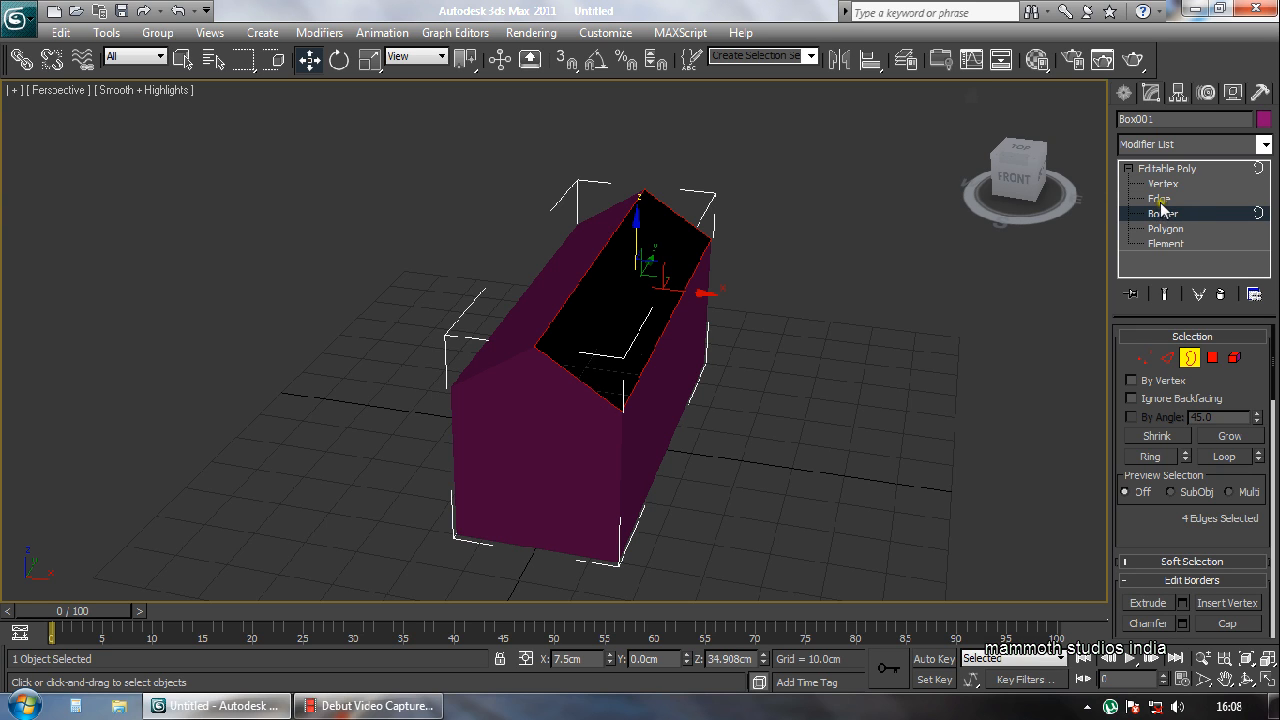
pyautogui.scroll(-5, 1240, 420)
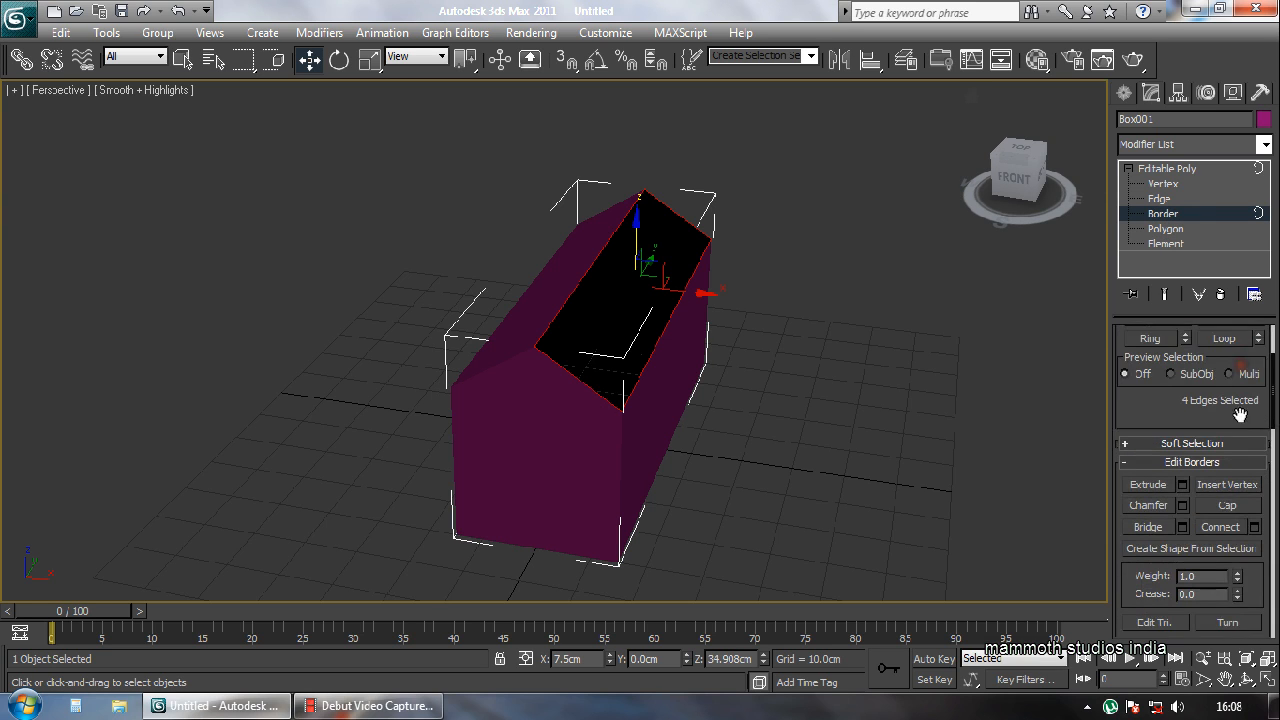
pyautogui.click(1227, 480)
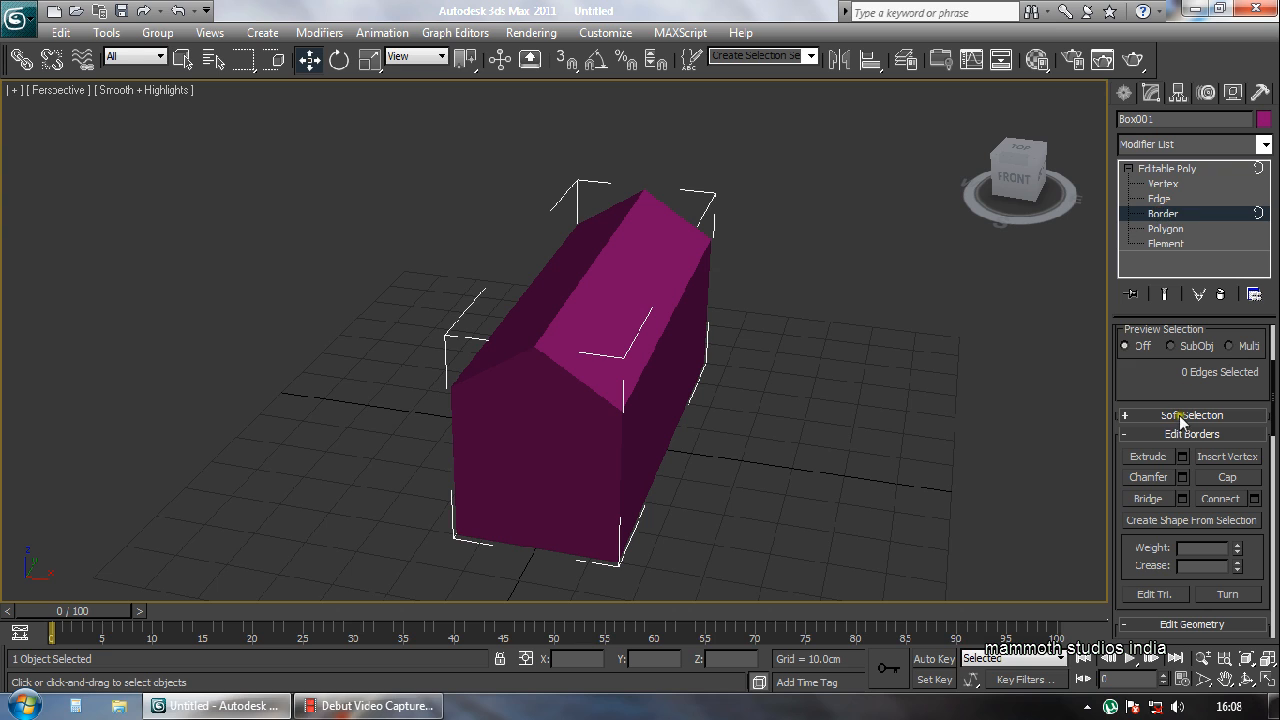
pyautogui.click(1163, 186)
pyautogui.scroll(-2, 1235, 380)
pyautogui.scroll(-3, 1238, 370)
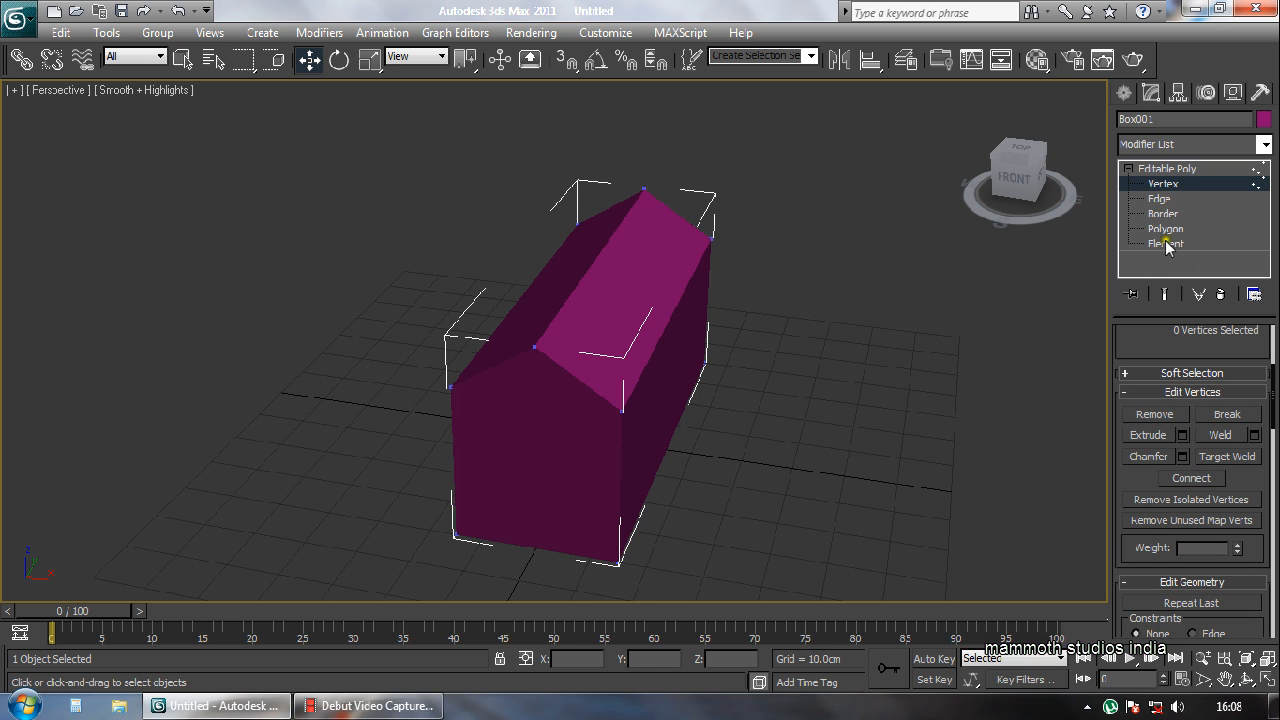
# Switch to edge level and turn on the edged faces display in the perspective view.
pyautogui.click(1247, 680)
pyautogui.moveTo(523, 400)
pyautogui.mouseDown()
pyautogui.moveTo(685, 405)
pyautogui.moveTo(500, 391)
pyautogui.mouseUp()
pyautogui.rightClick(550, 400)
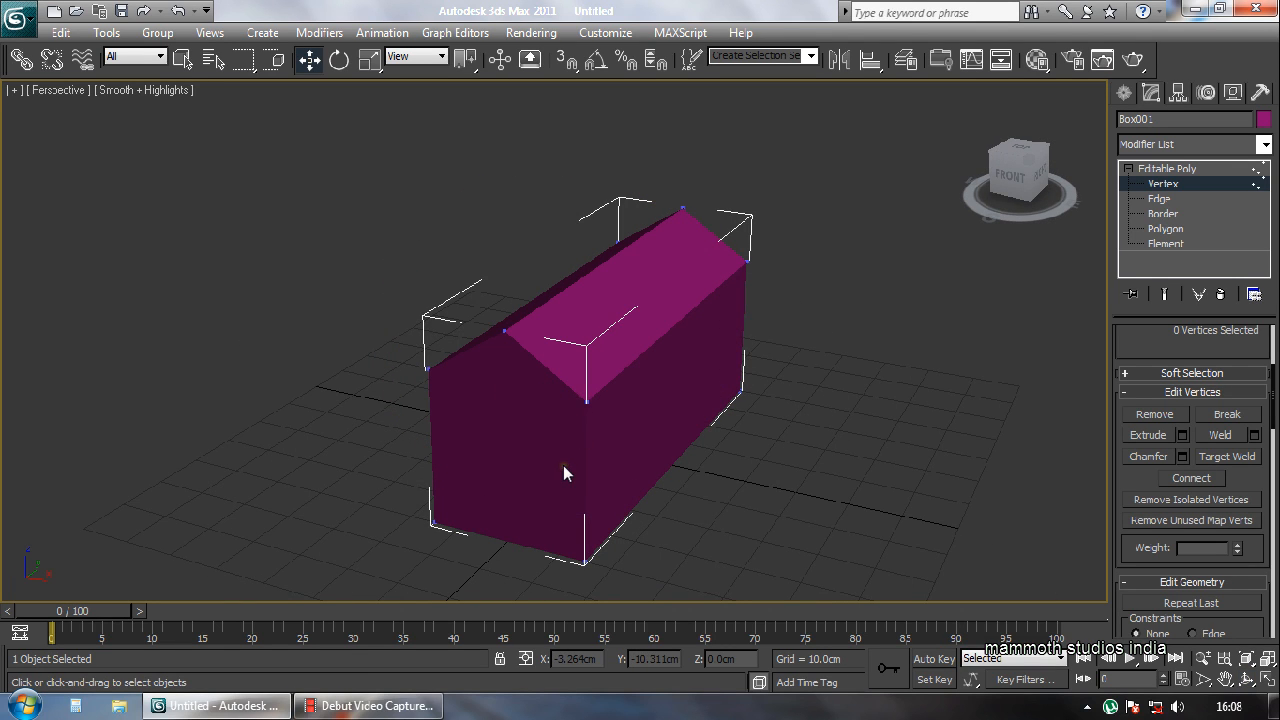
pyautogui.click(1156, 199)
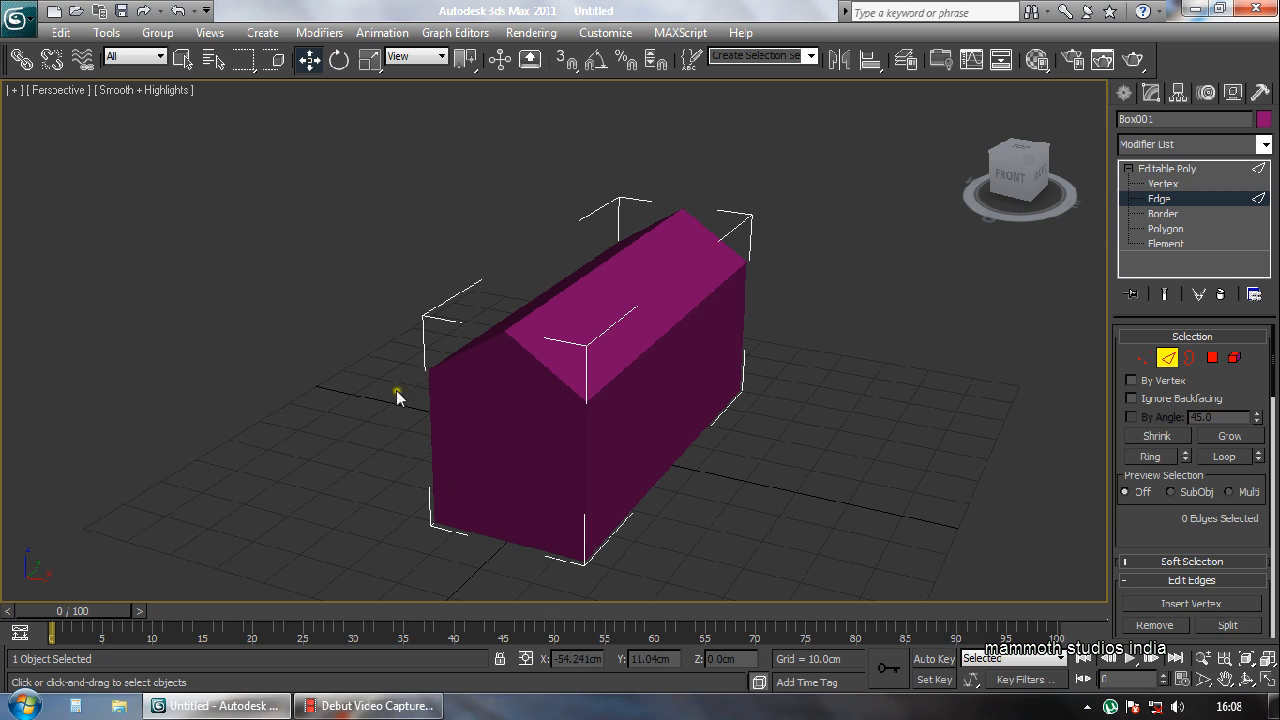
pyautogui.press('F4')
pyautogui.click(510, 493)
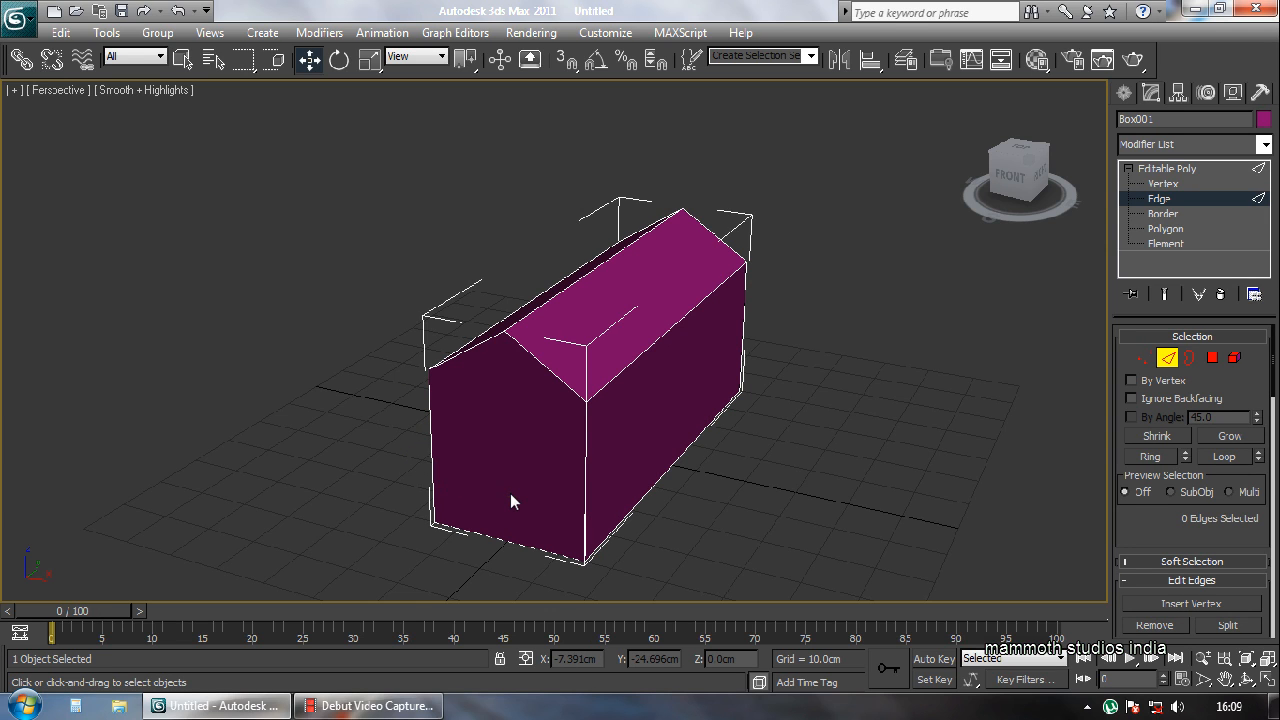
# Select the two vertical edges of the front gable wall and connect them with one horizontal edge.
pyautogui.click(432, 464)
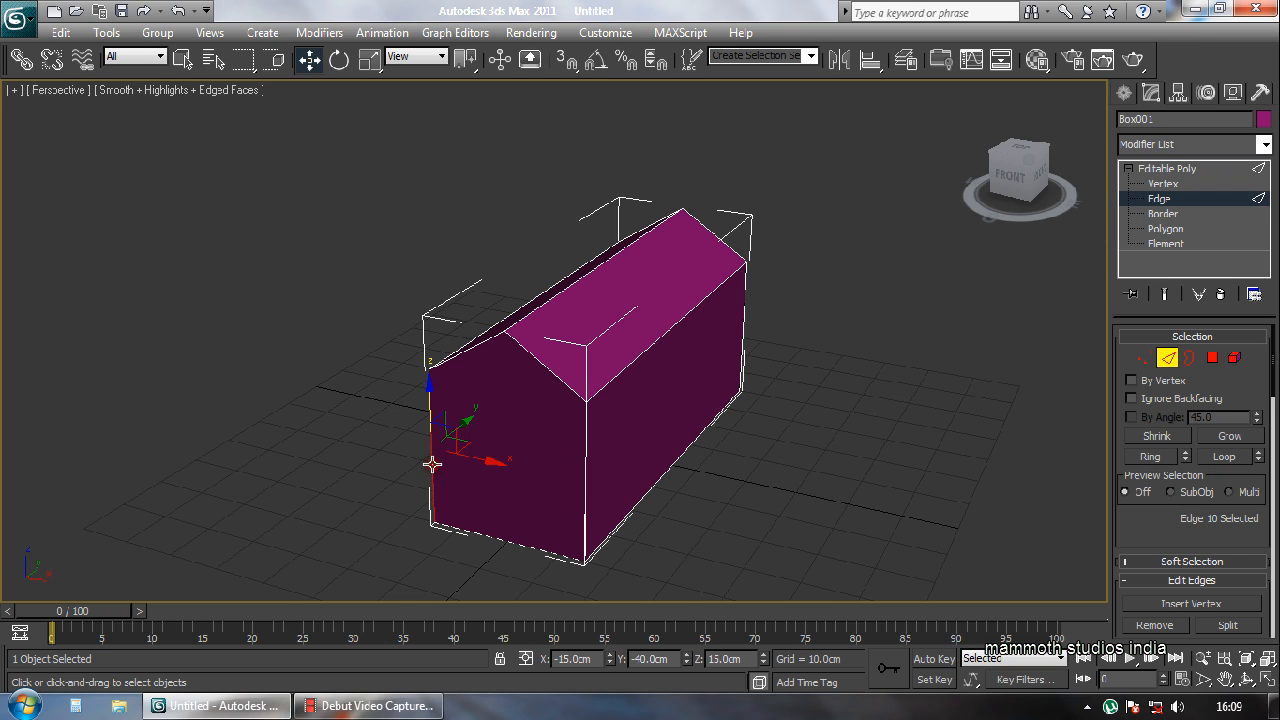
pyautogui.keyDown('ctrl'); pyautogui.click(584, 515); pyautogui.keyUp('ctrl')
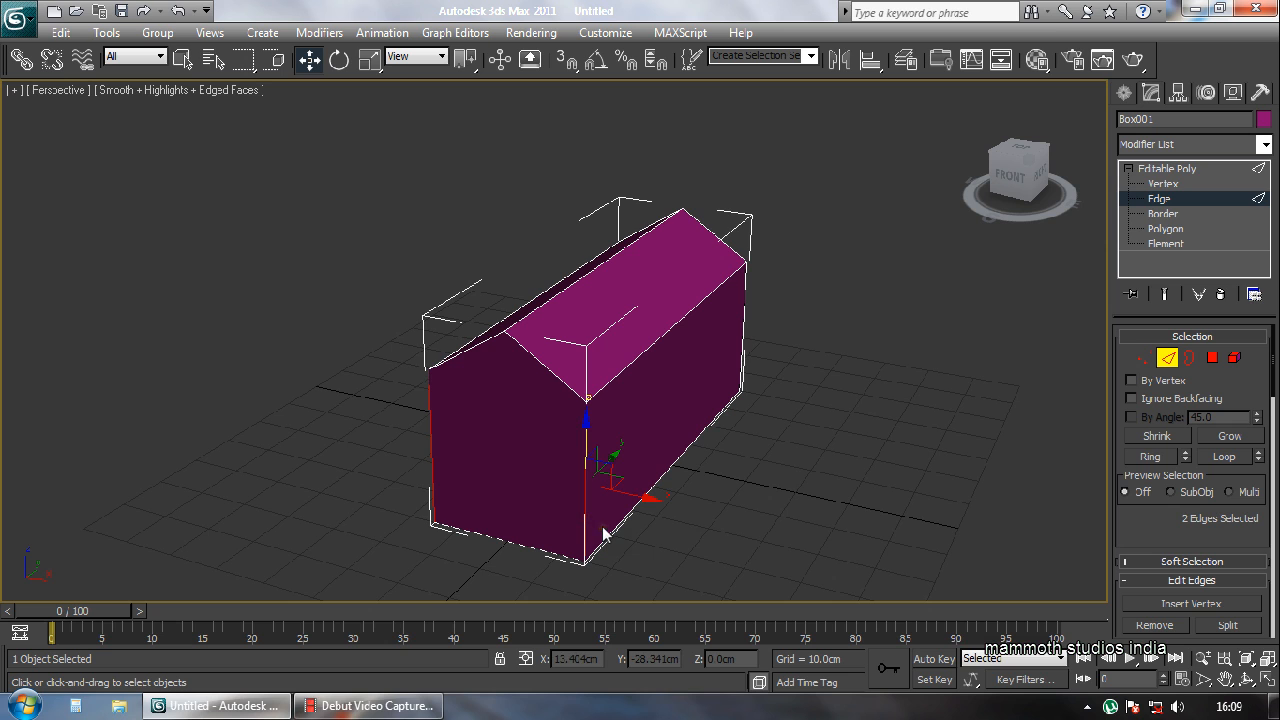
pyautogui.scroll(-5, 1245, 400)
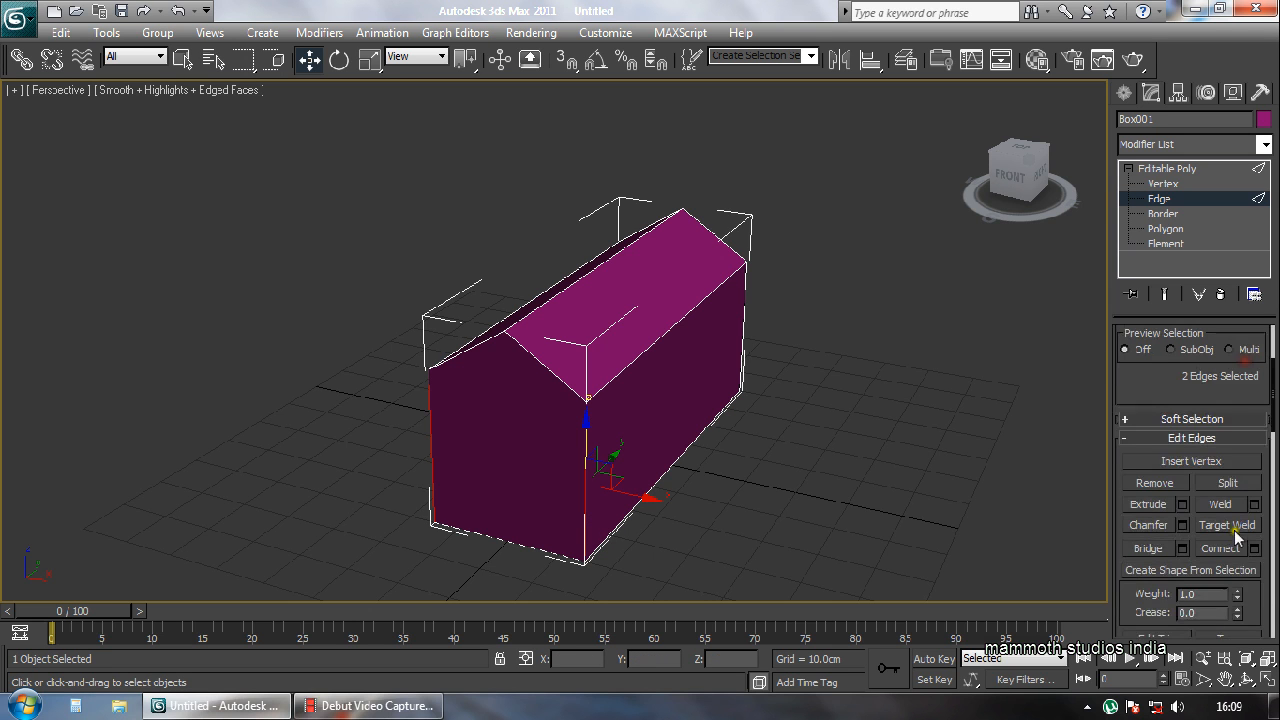
pyautogui.click(1219, 548)
# Add the front wall's bottom edge to the selection, connect it to the horizontal edge with 2 vertical segments, and deselect.
pyautogui.scroll(4, 590, 537)
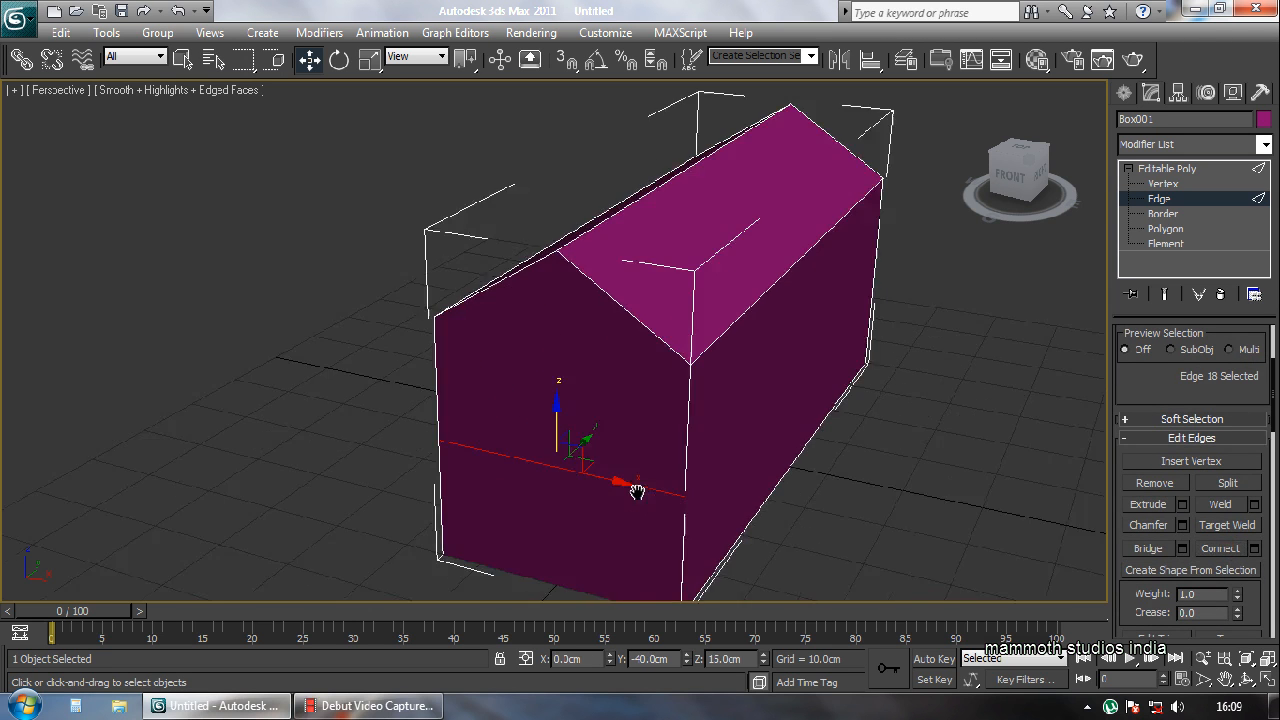
pyautogui.moveTo(559, 548); pyautogui.dragTo(570, 497, button='middle')
pyautogui.keyDown('ctrl'); pyautogui.click(561, 529); pyautogui.keyUp('ctrl')
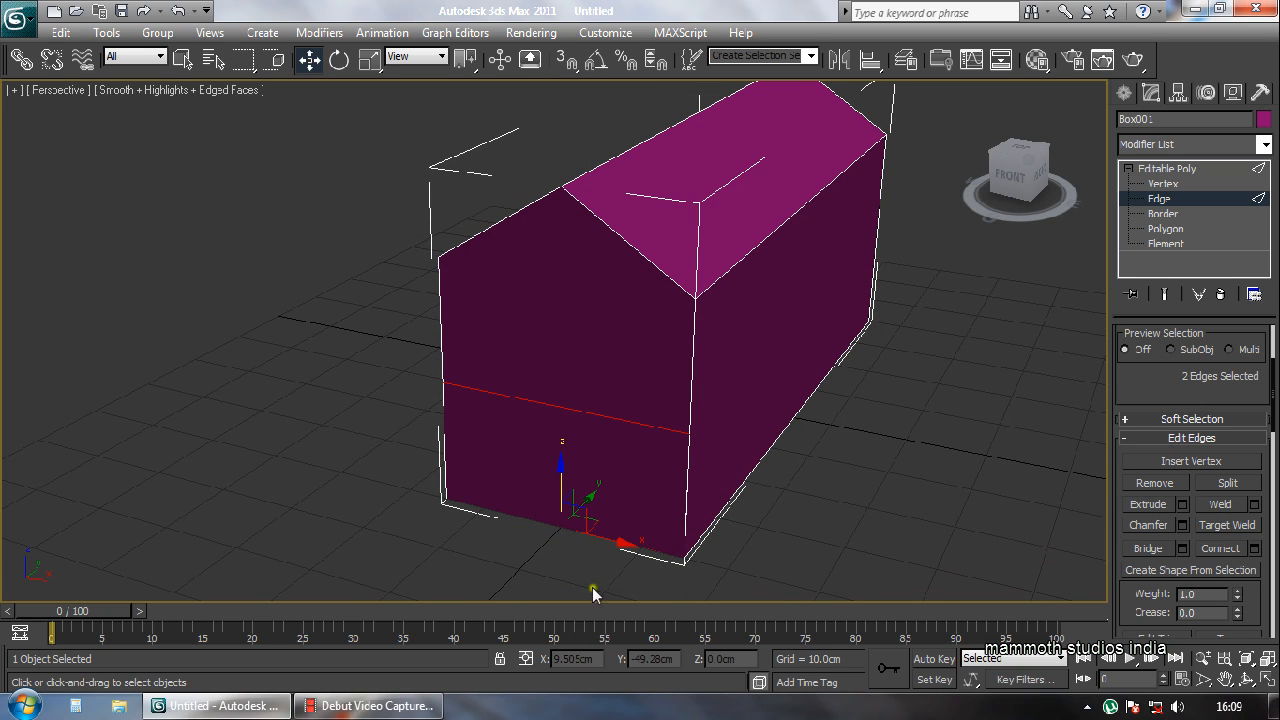
pyautogui.click(1253, 549)
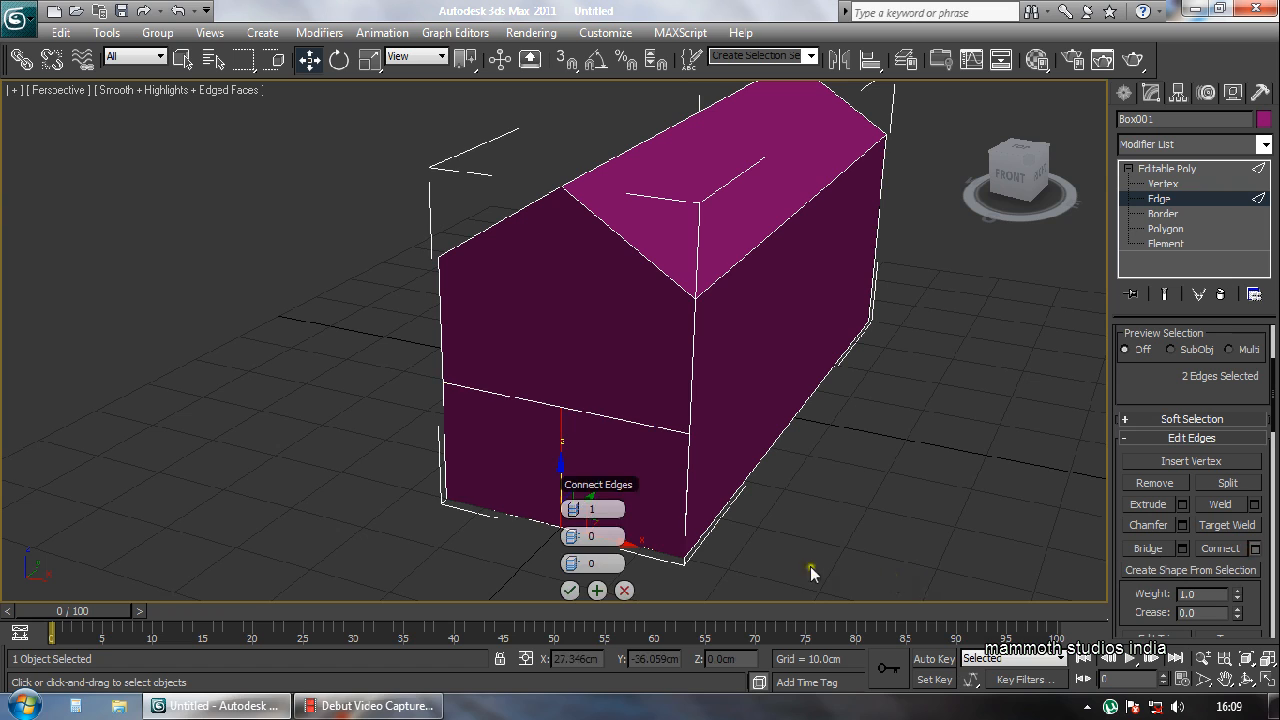
pyautogui.click(580, 510)
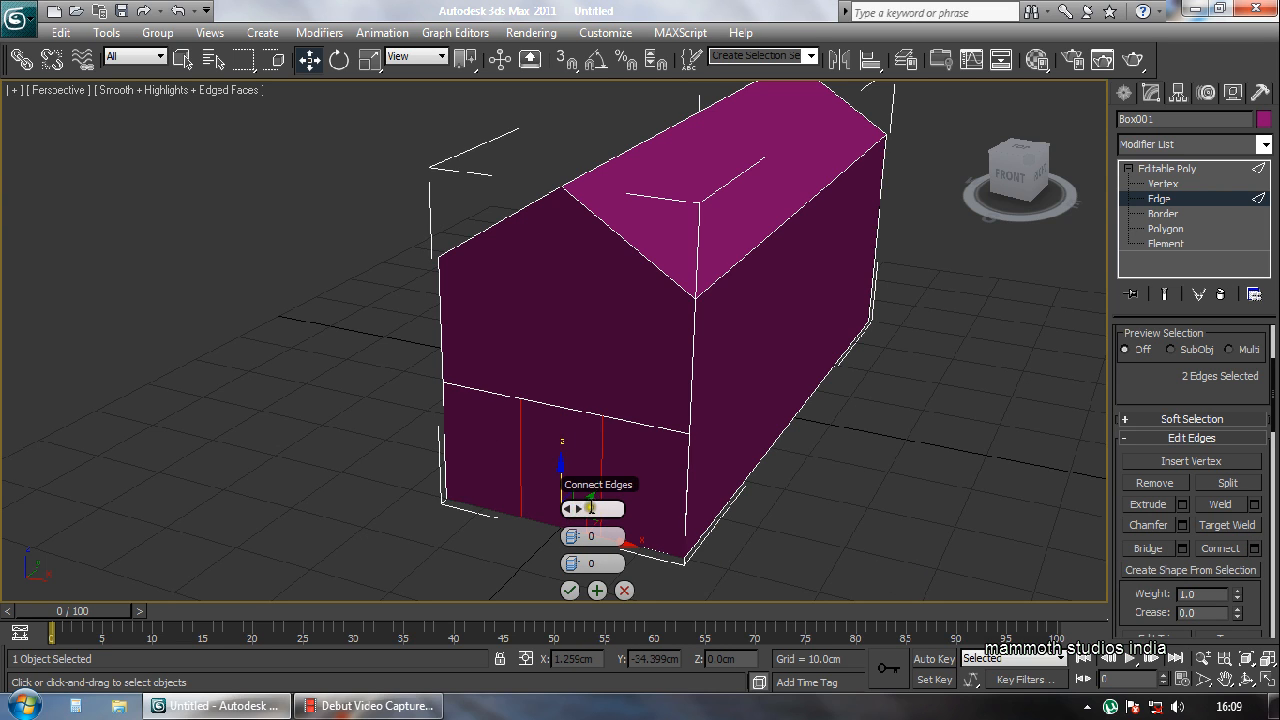
pyautogui.click(570, 590)
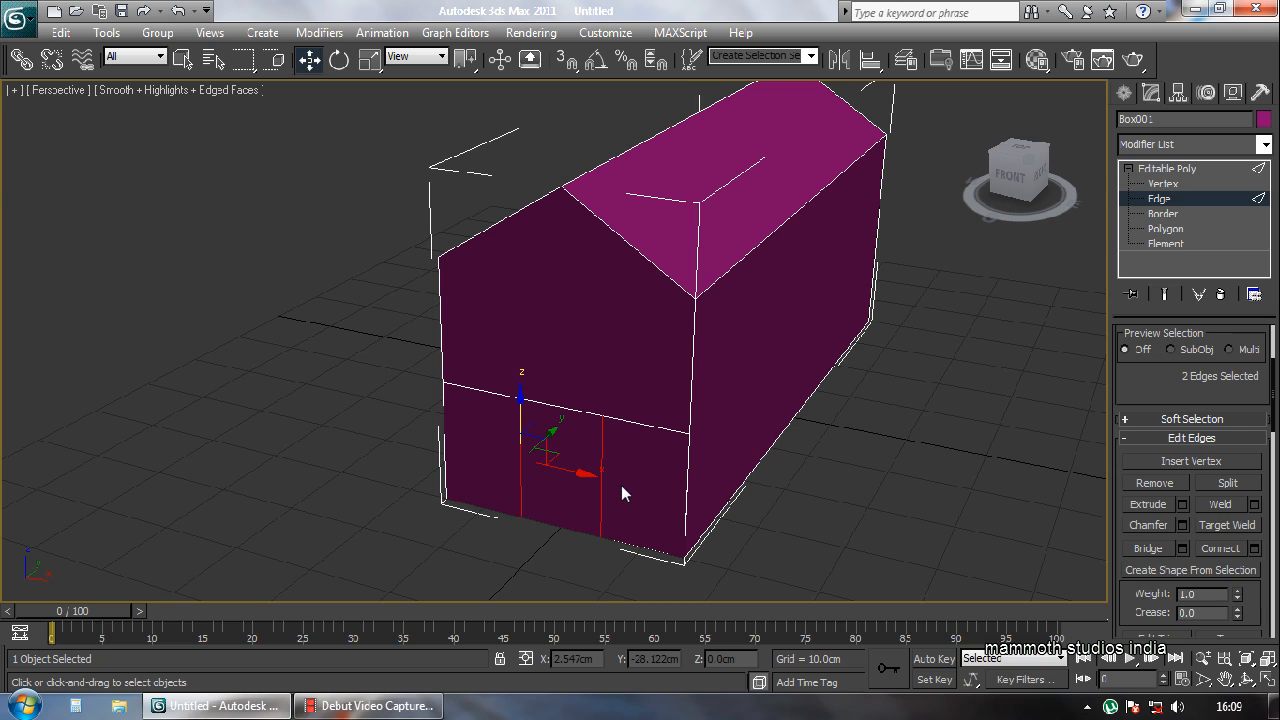
pyautogui.click(785, 530)
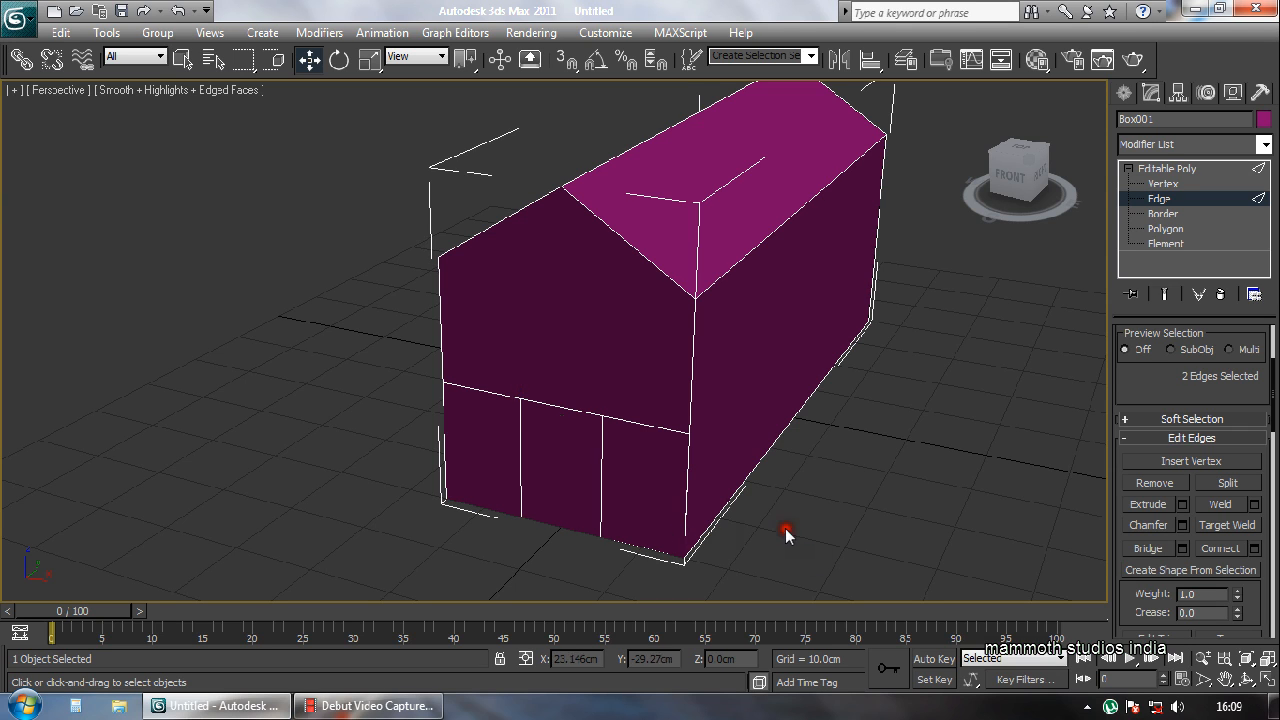
# At vertex level in the left view, raise the front wall's four mid-height vertices to about 23 cm, and deselect them.
pyautogui.click(1162, 184)
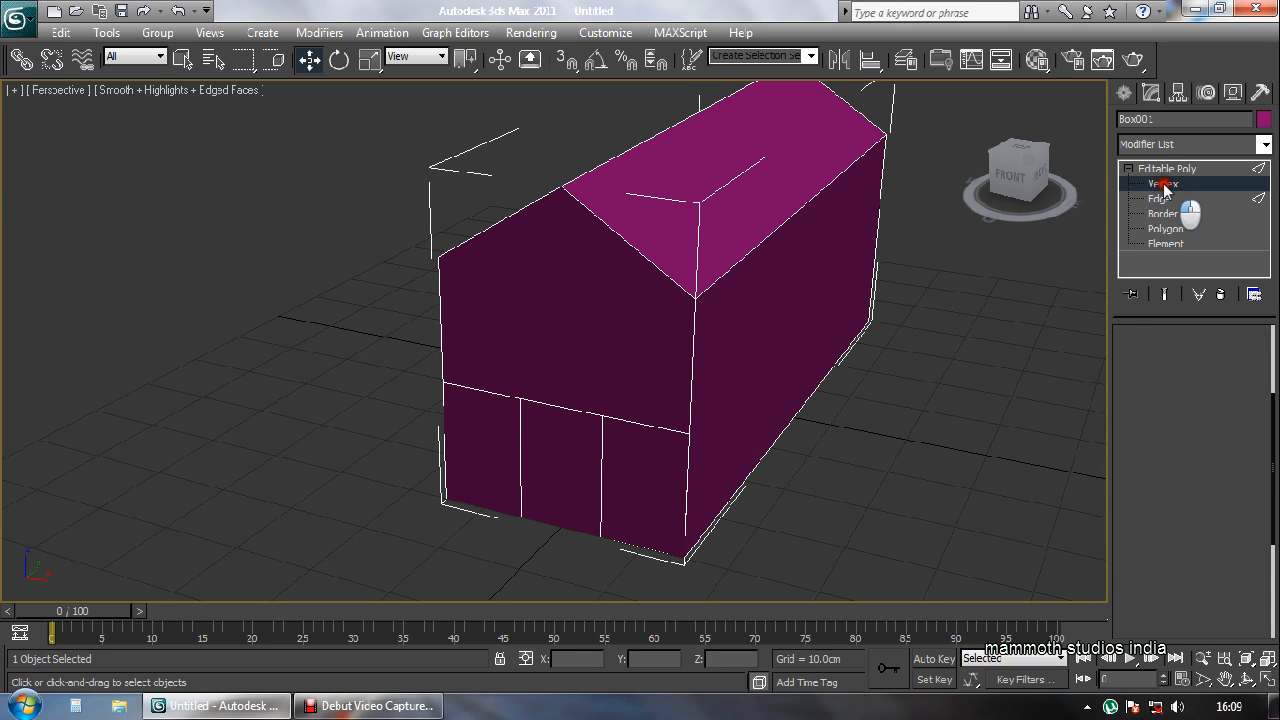
pyautogui.click(1265, 680)
pyautogui.scroll(5, 351, 443)
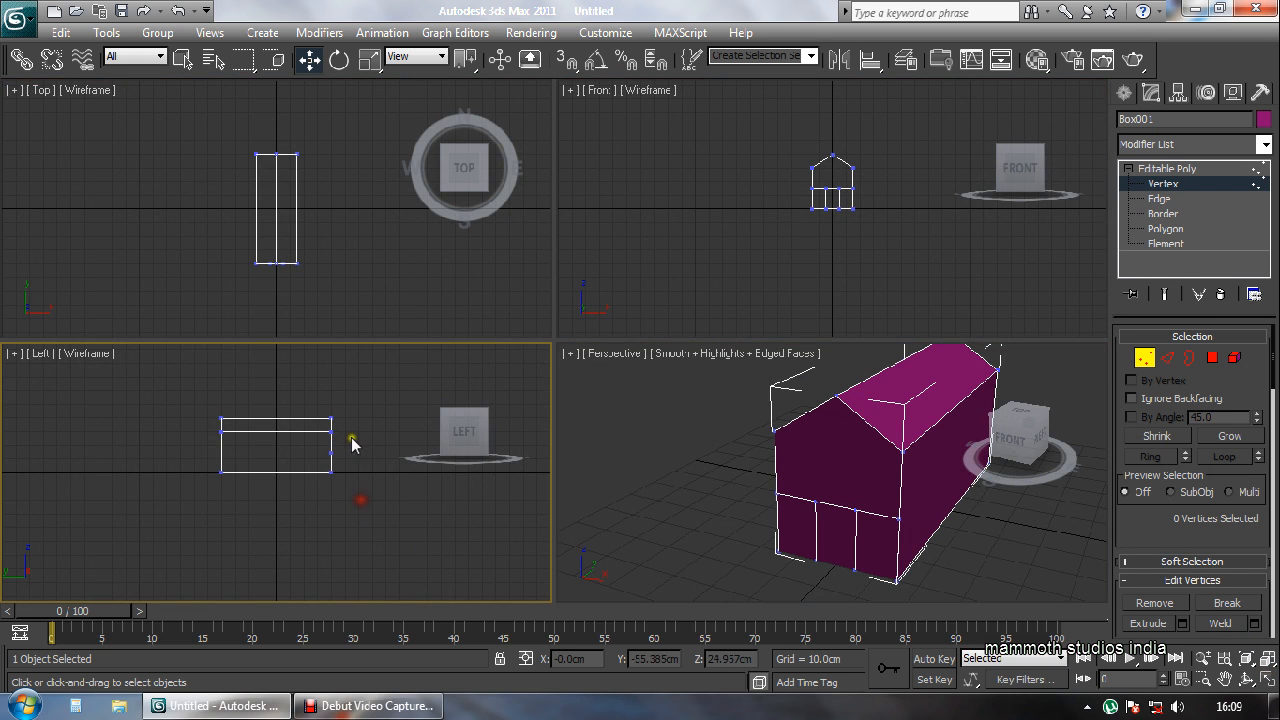
pyautogui.moveTo(280, 501); pyautogui.dragTo(346, 533)
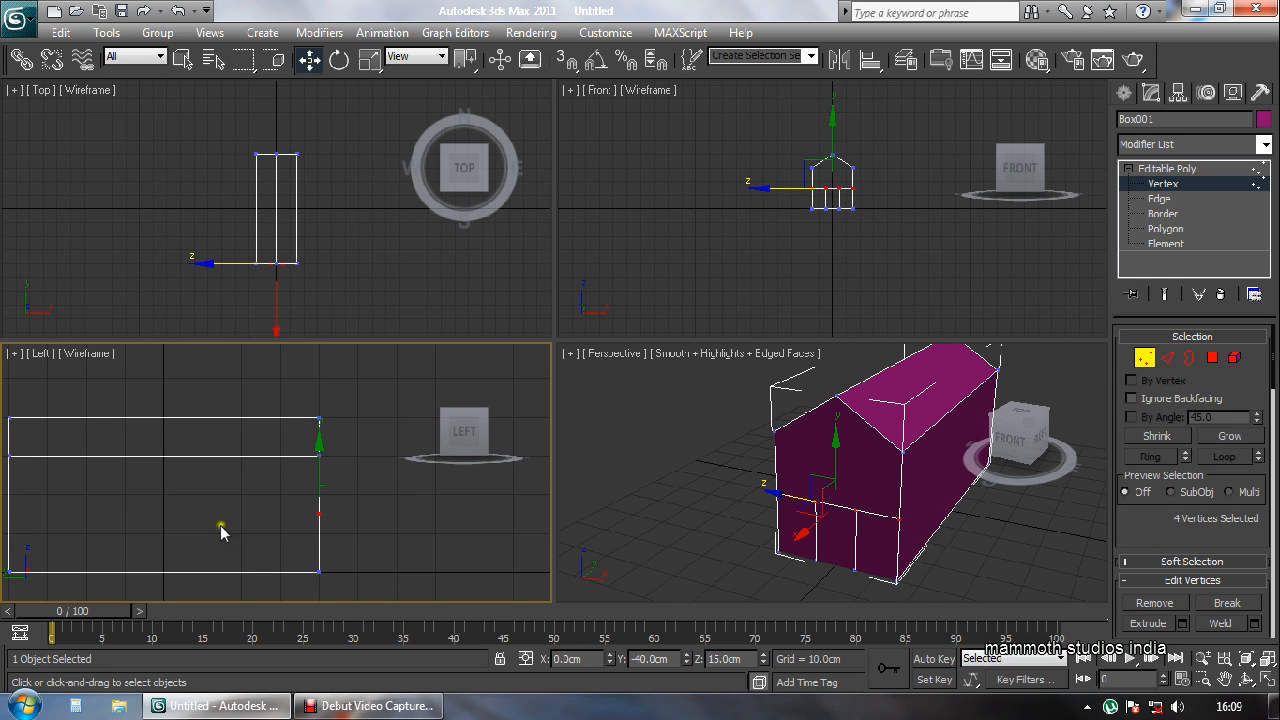
pyautogui.moveTo(317, 468); pyautogui.dragTo(321, 437)
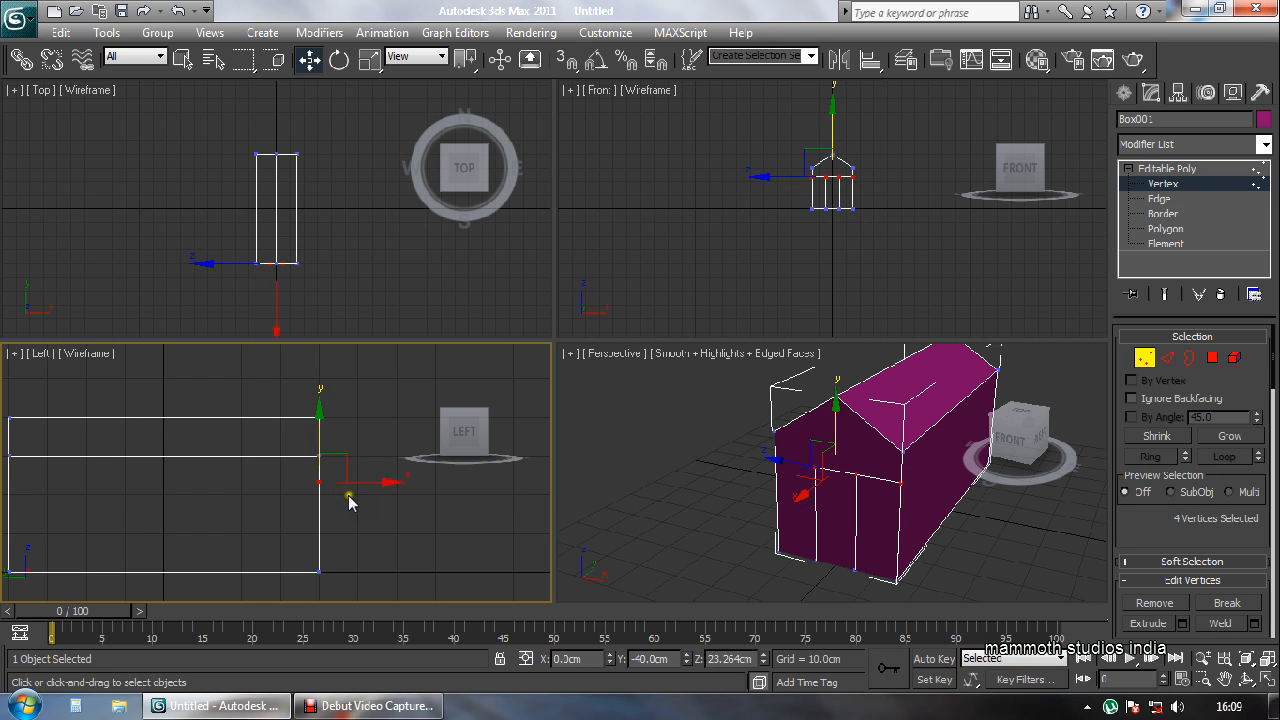
pyautogui.click(843, 514)
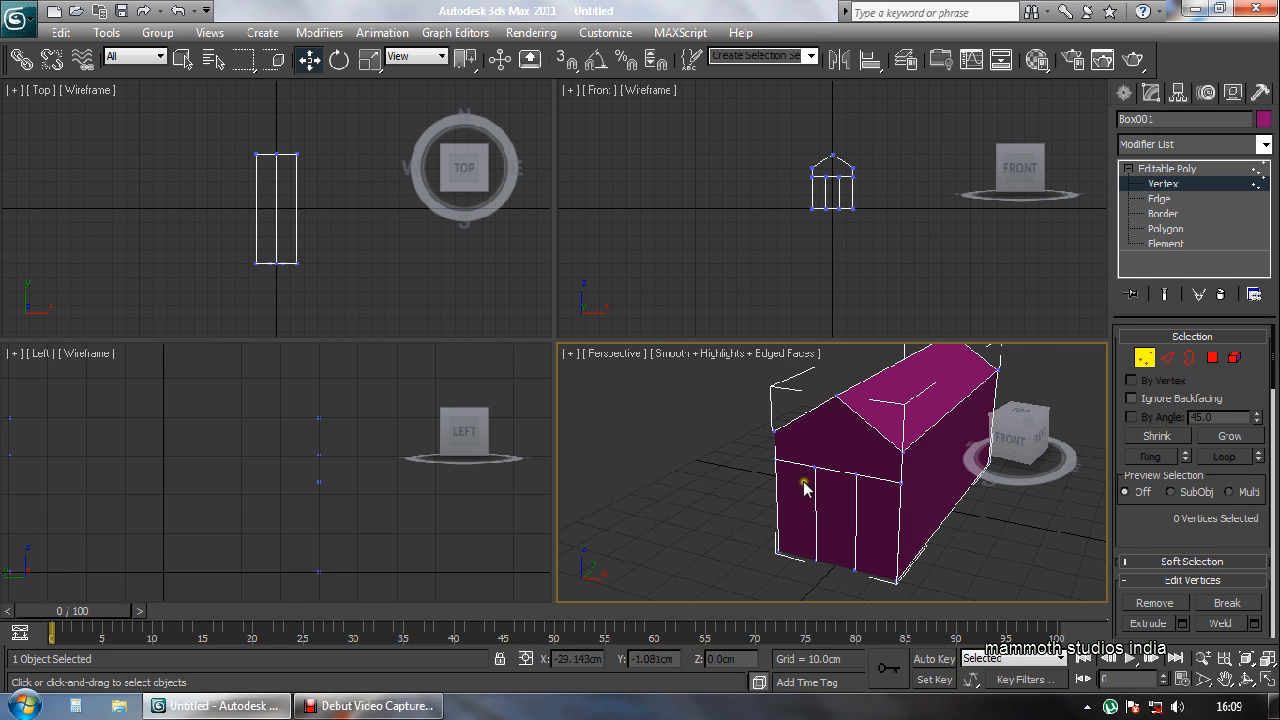
# Switch to polygon level and delete the front wall's middle lower polygon to open a doorway.
pyautogui.click(1170, 231)
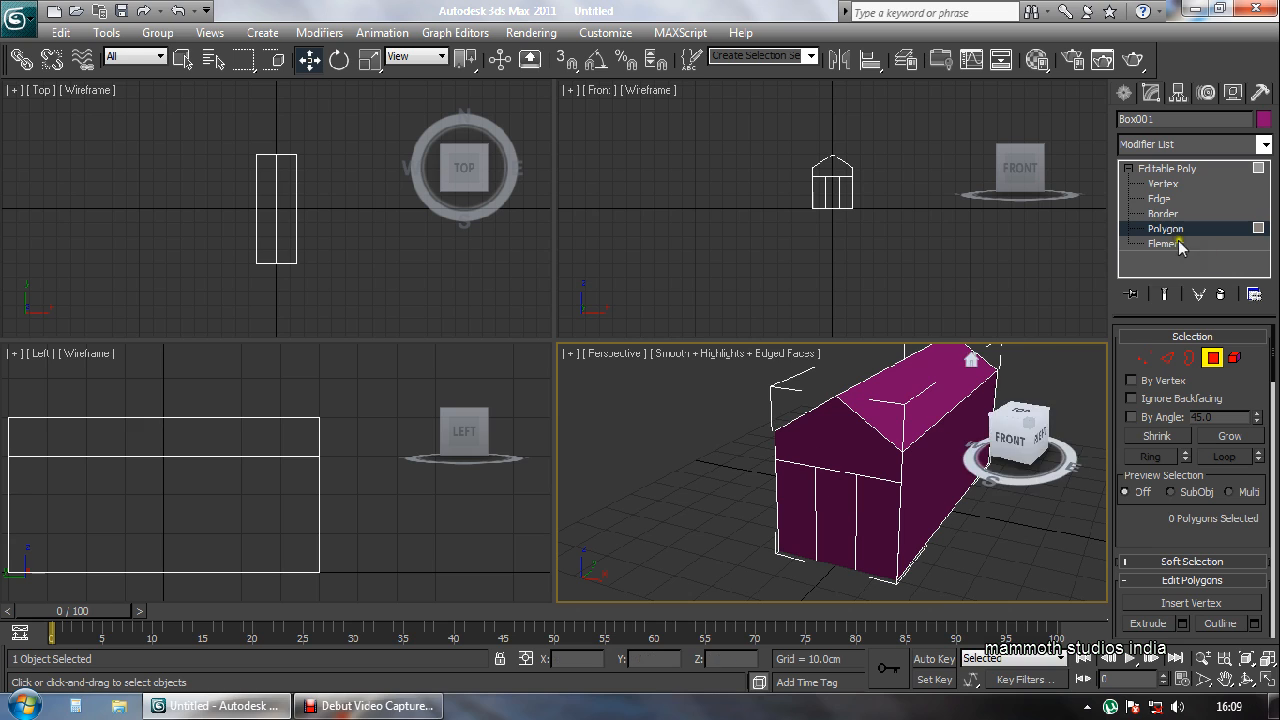
pyautogui.click(827, 517)
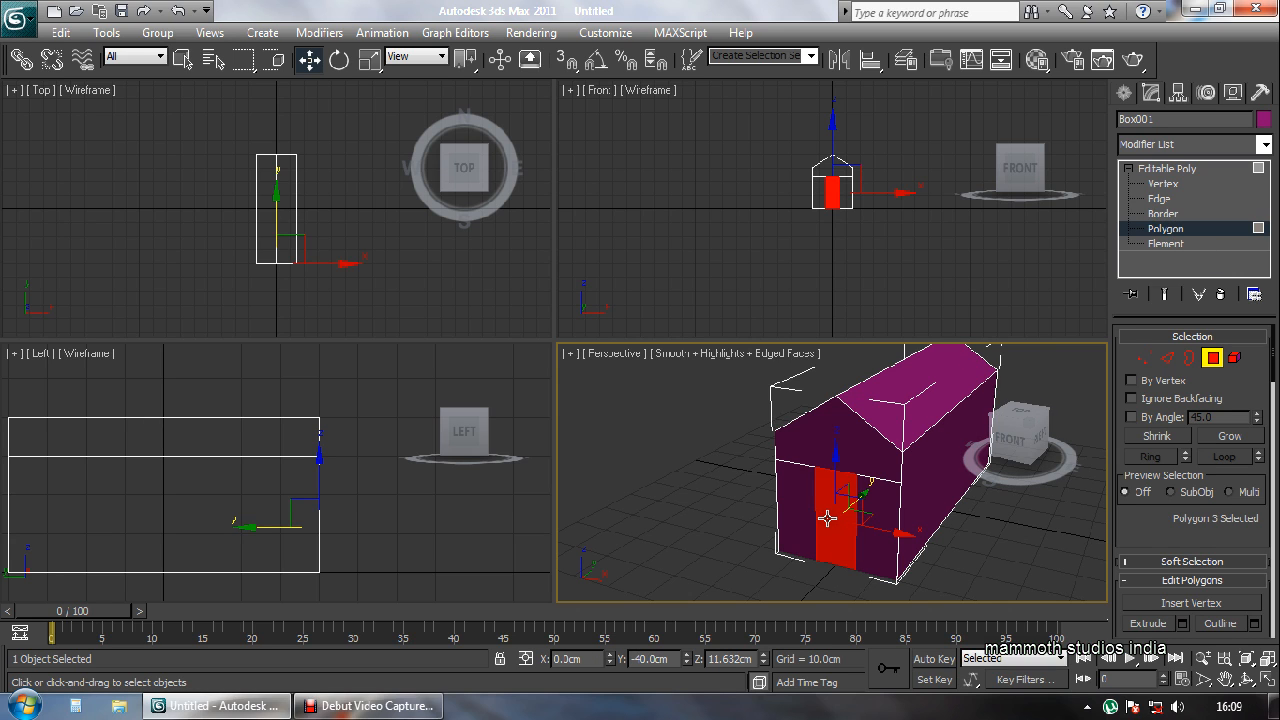
pyautogui.press('Delete')
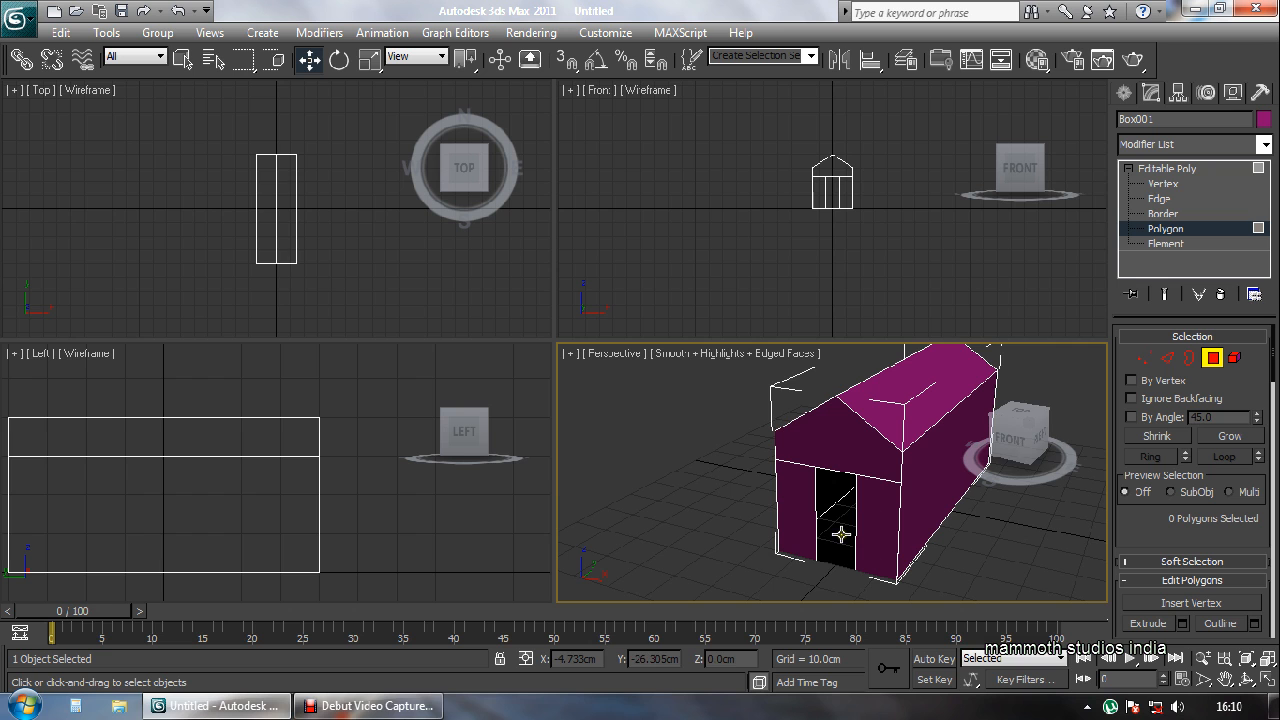
# Render the perspective view of the house to check the door opening.
pyautogui.click(1133, 59)
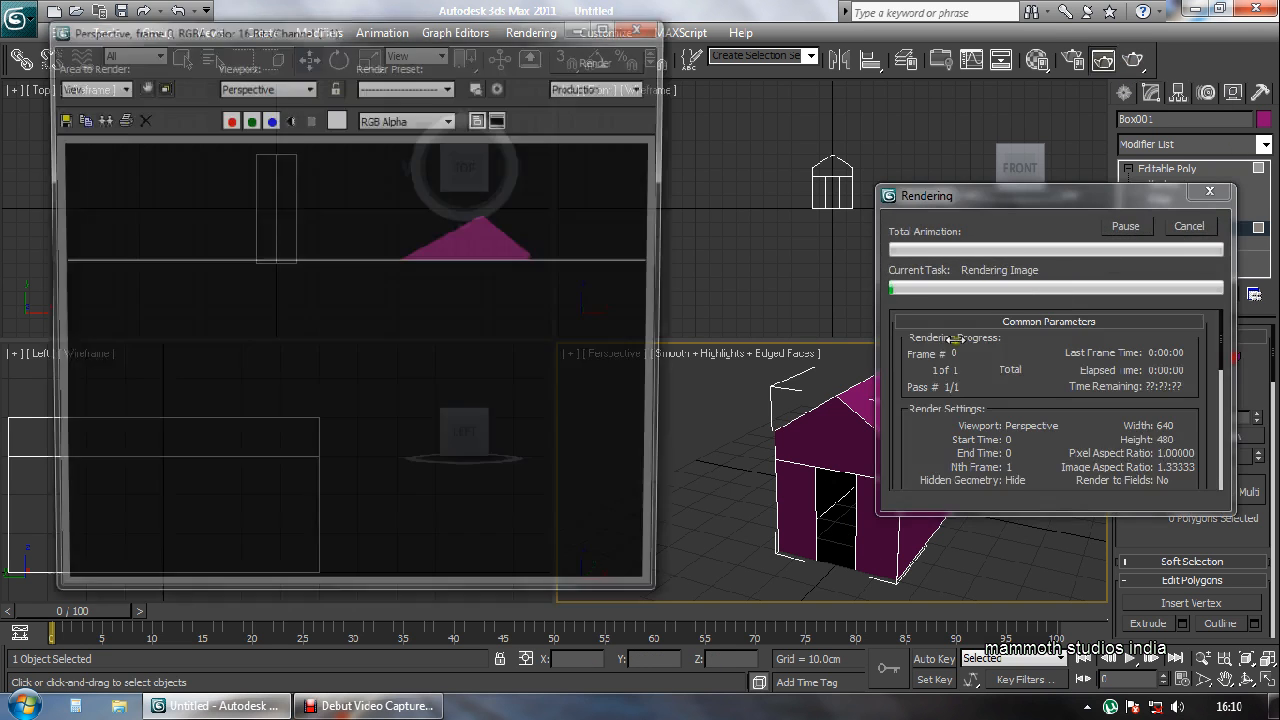
pyautogui.click(438, 89)
pyautogui.click(438, 89)
pyautogui.click(439, 89)
pyautogui.click(440, 89)
# Set the environment background color to white, render the perspective view again, and close the rendered image.
pyautogui.click(498, 87)
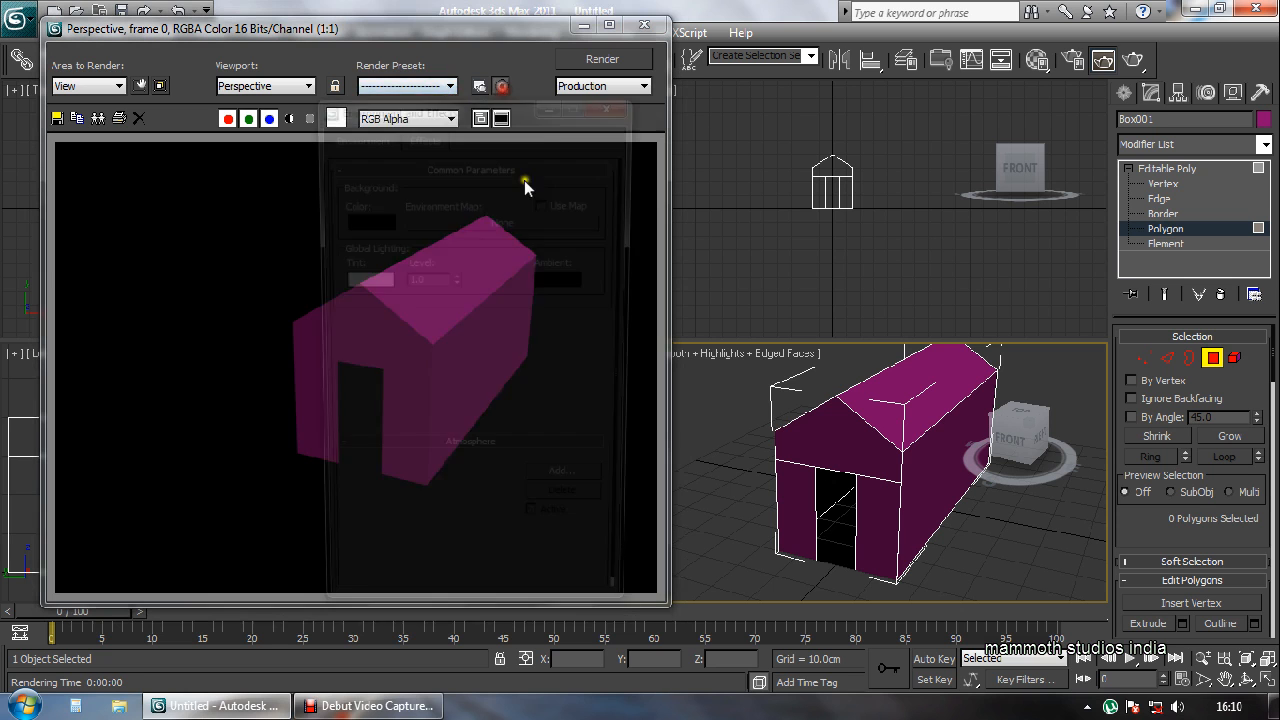
pyautogui.click(368, 224)
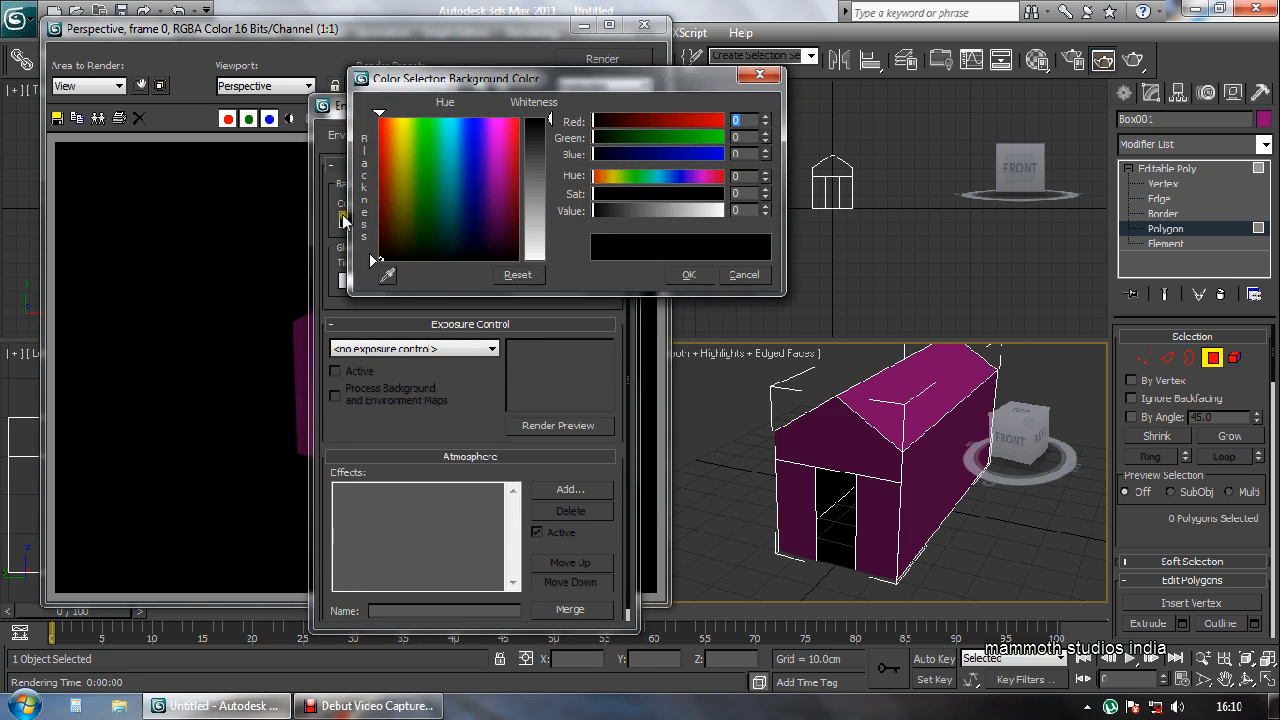
pyautogui.moveTo(533, 228); pyautogui.dragTo(527, 262)
pyautogui.click(685, 275)
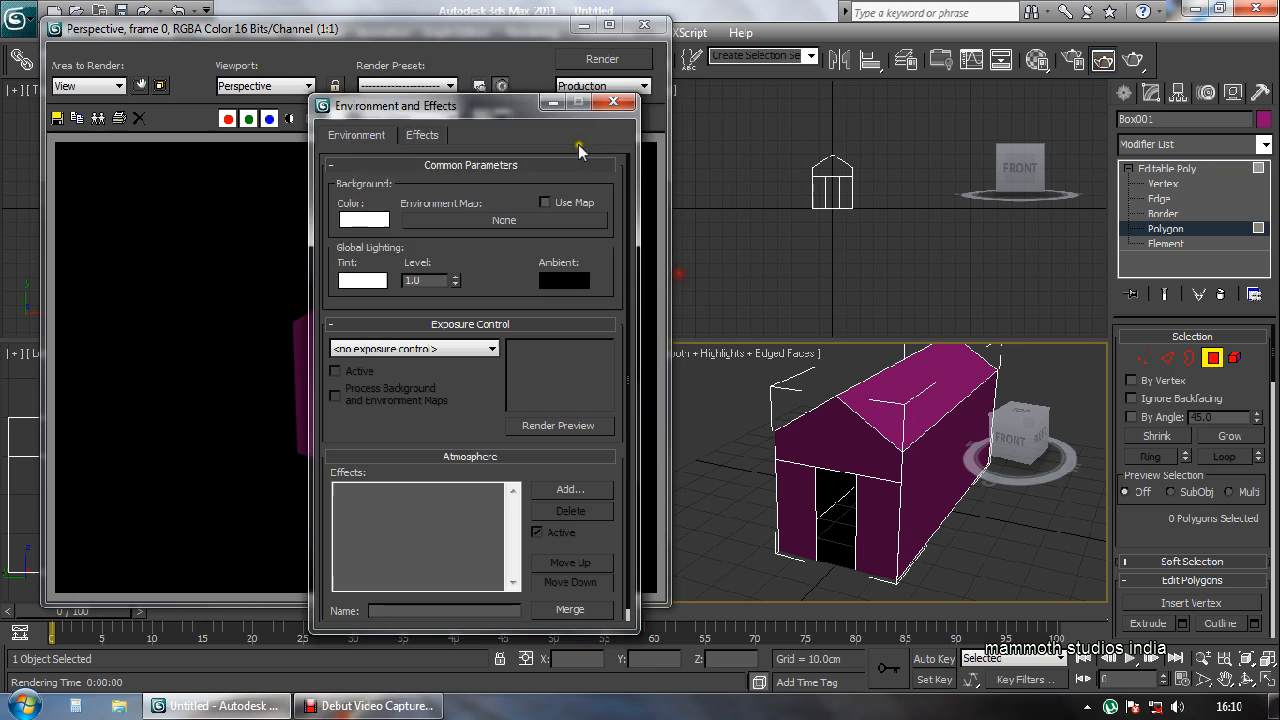
pyautogui.click(610, 101)
pyautogui.click(1105, 60)
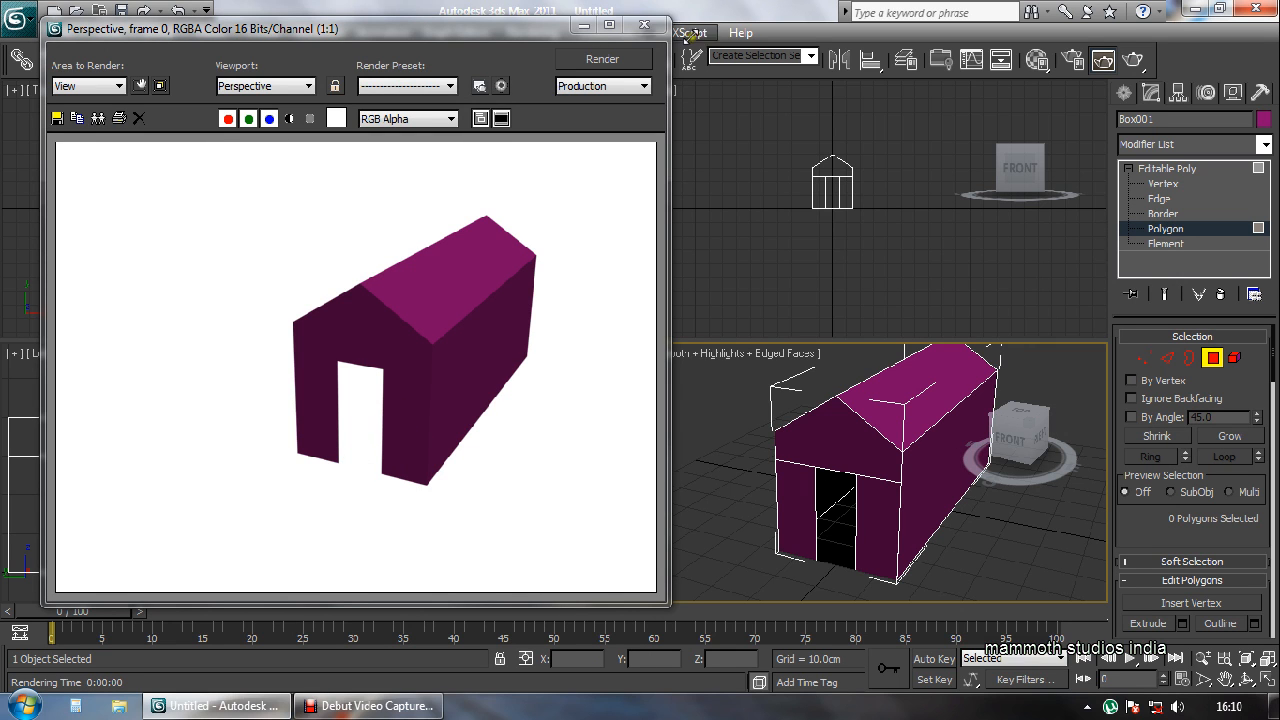
pyautogui.click(644, 24)
# Leave polygon level, apply a Shell modifier to the whole house, and deselect it.
pyautogui.click(1126, 169)
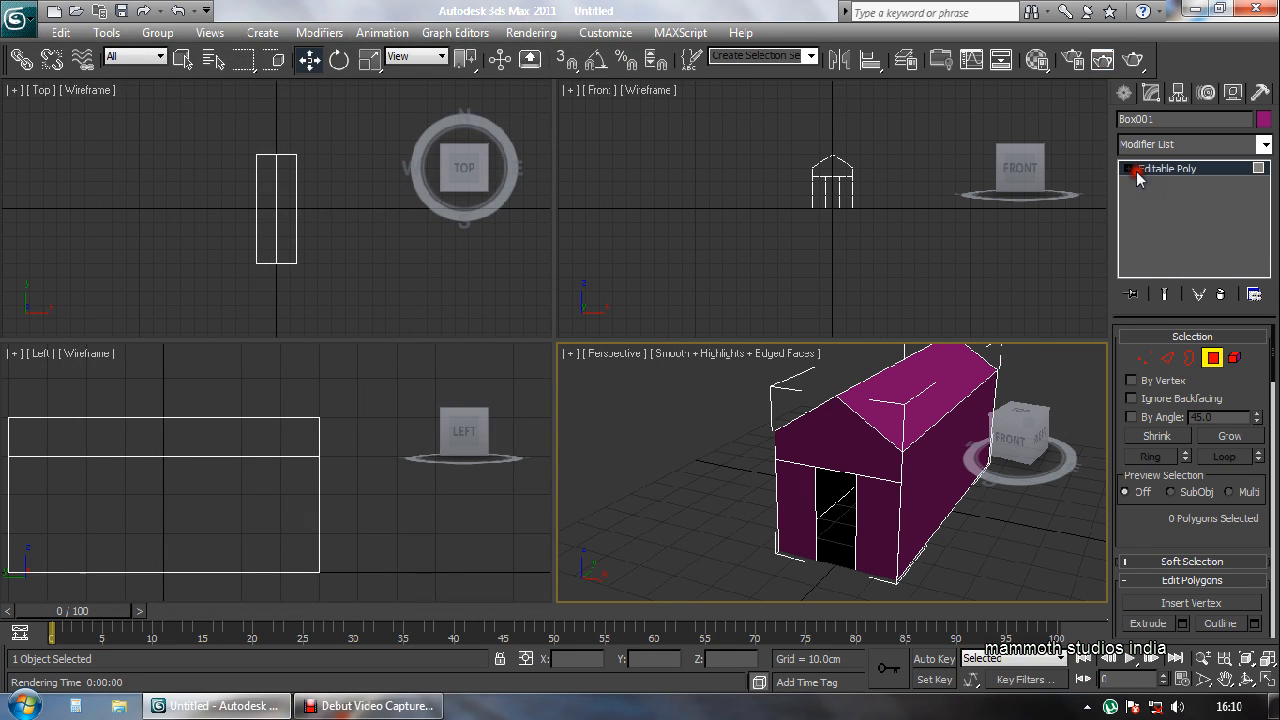
pyautogui.click(1176, 166)
pyautogui.click(1180, 145)
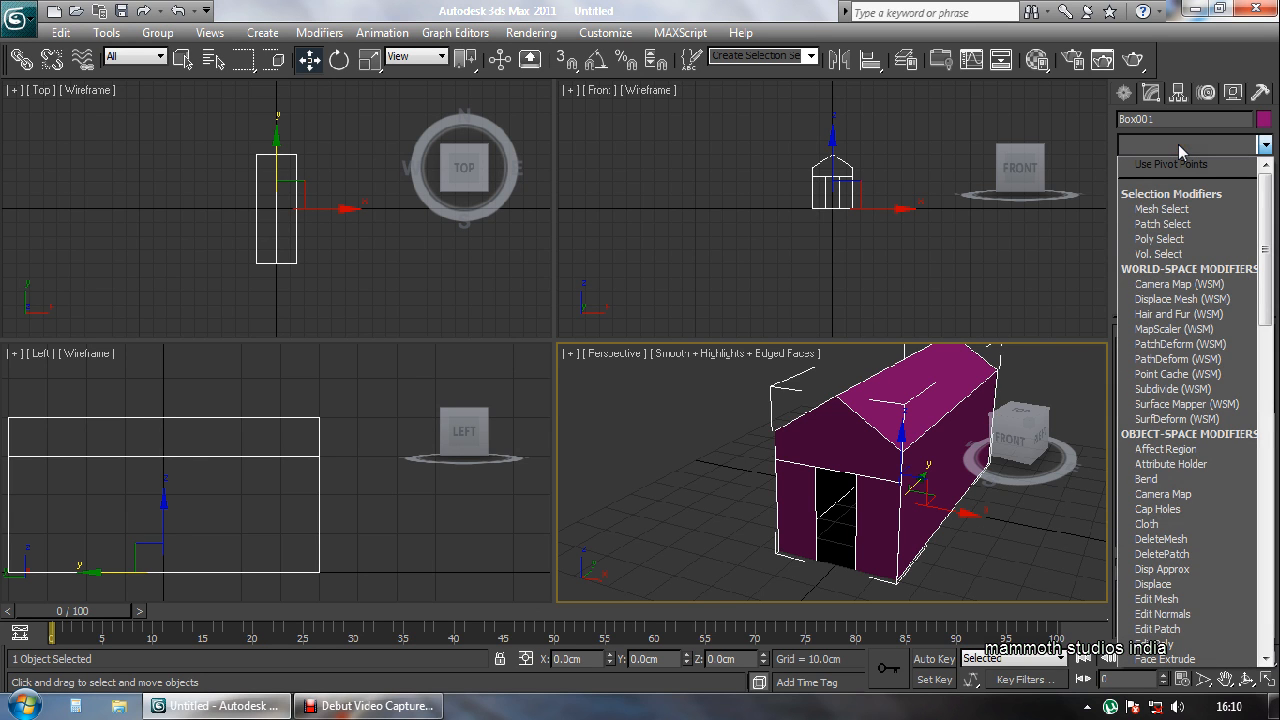
pyautogui.scroll(-5, 1178, 144)
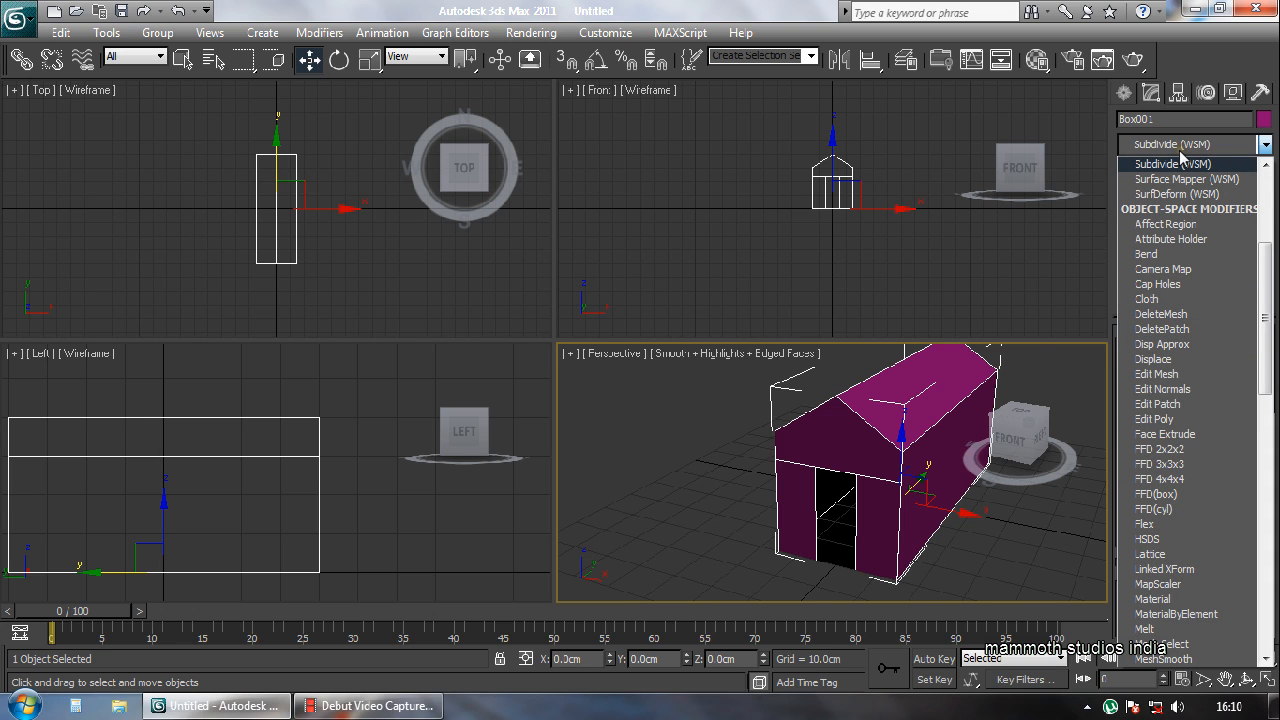
pyautogui.scroll(-10, 1180, 156)
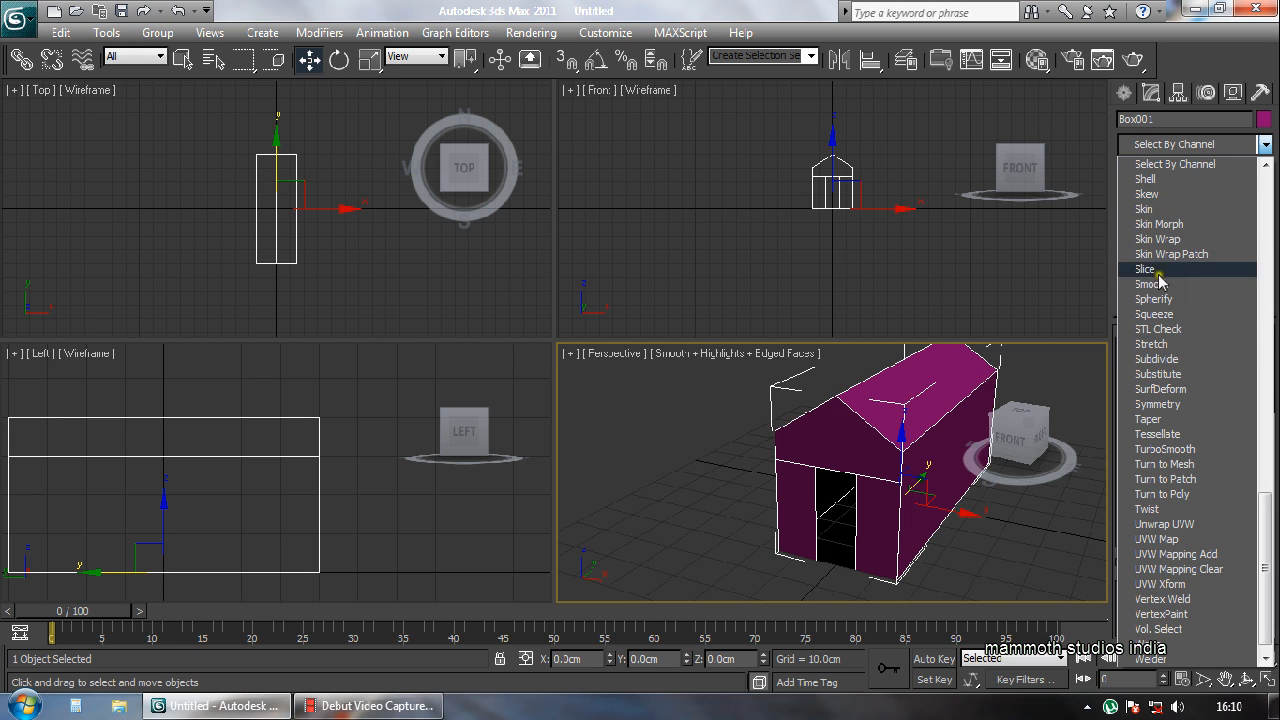
pyautogui.click(1148, 179)
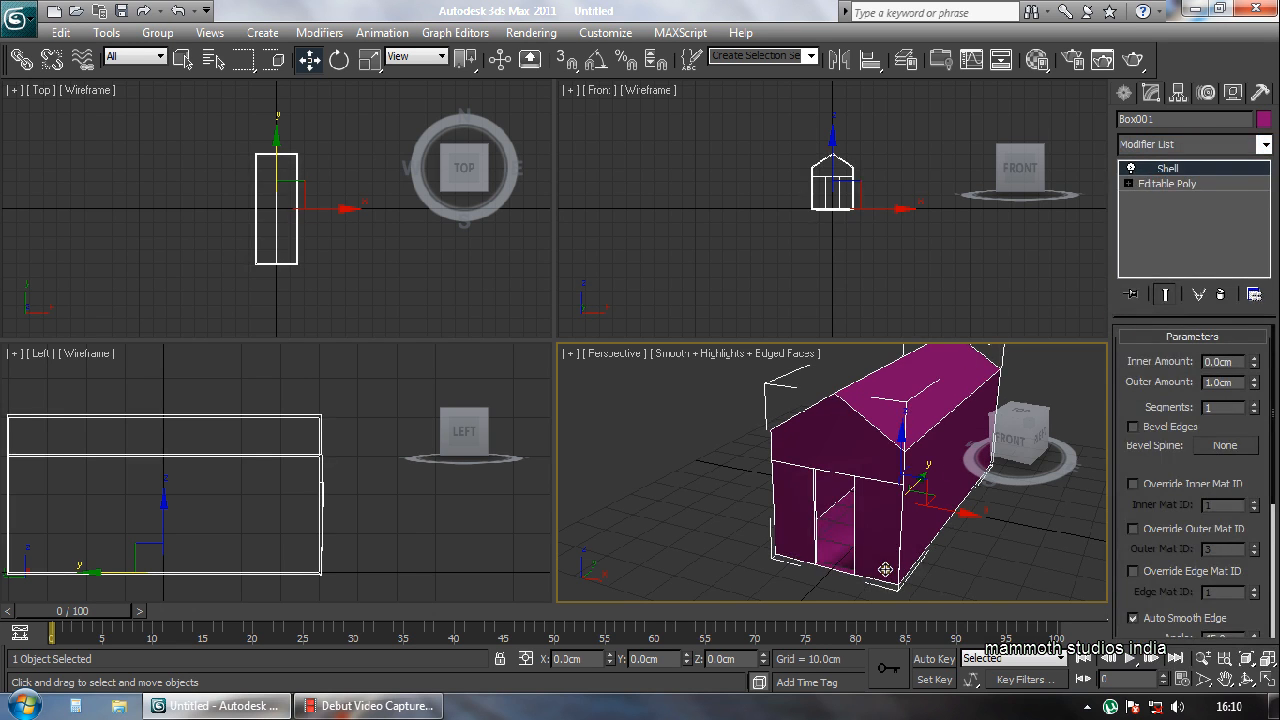
pyautogui.click(975, 570)
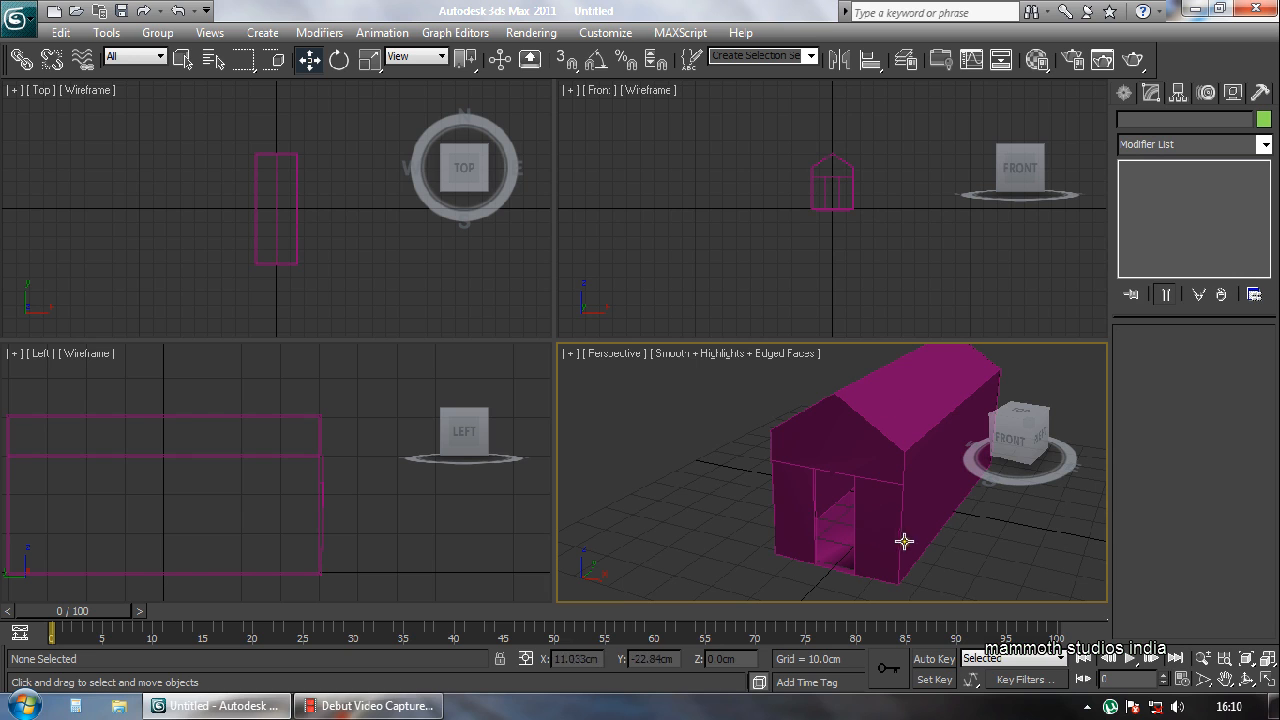
pyautogui.click(885, 508)
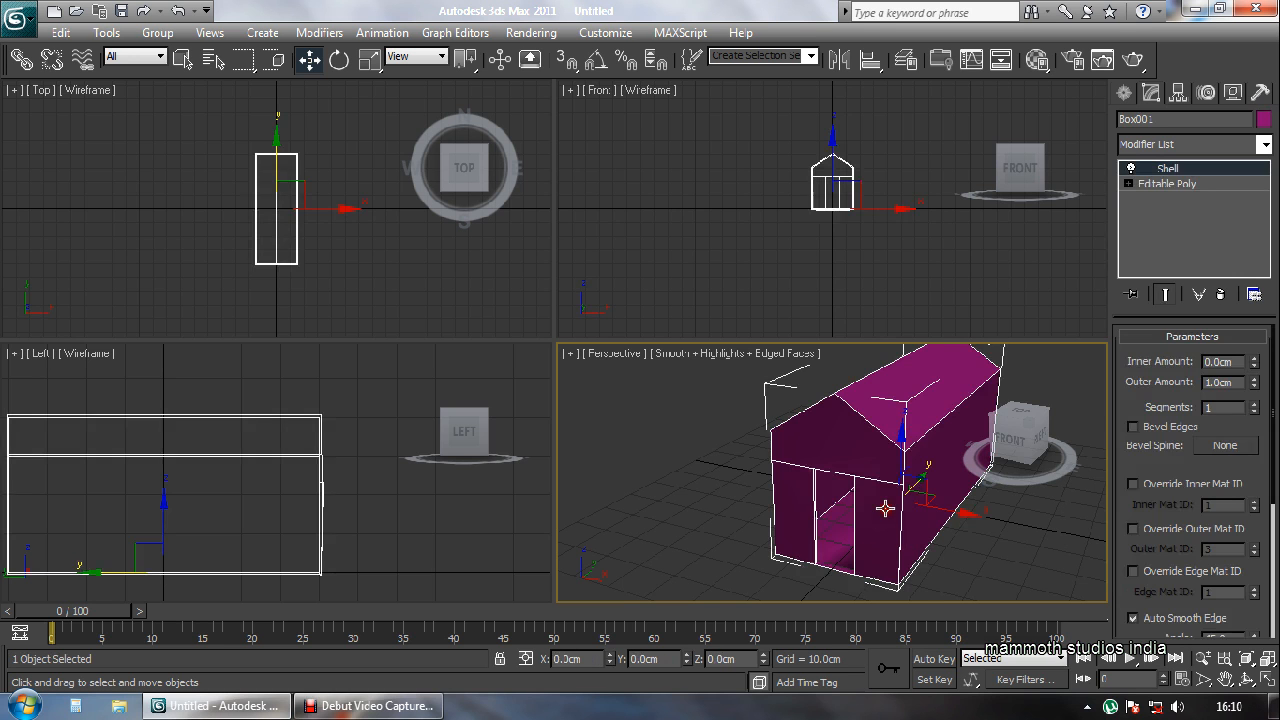
pyautogui.click(955, 540)
# Give the first material a light tan diffuse color, a specular level of 23 and a glossiness of 14.
pyautogui.click(1037, 60)
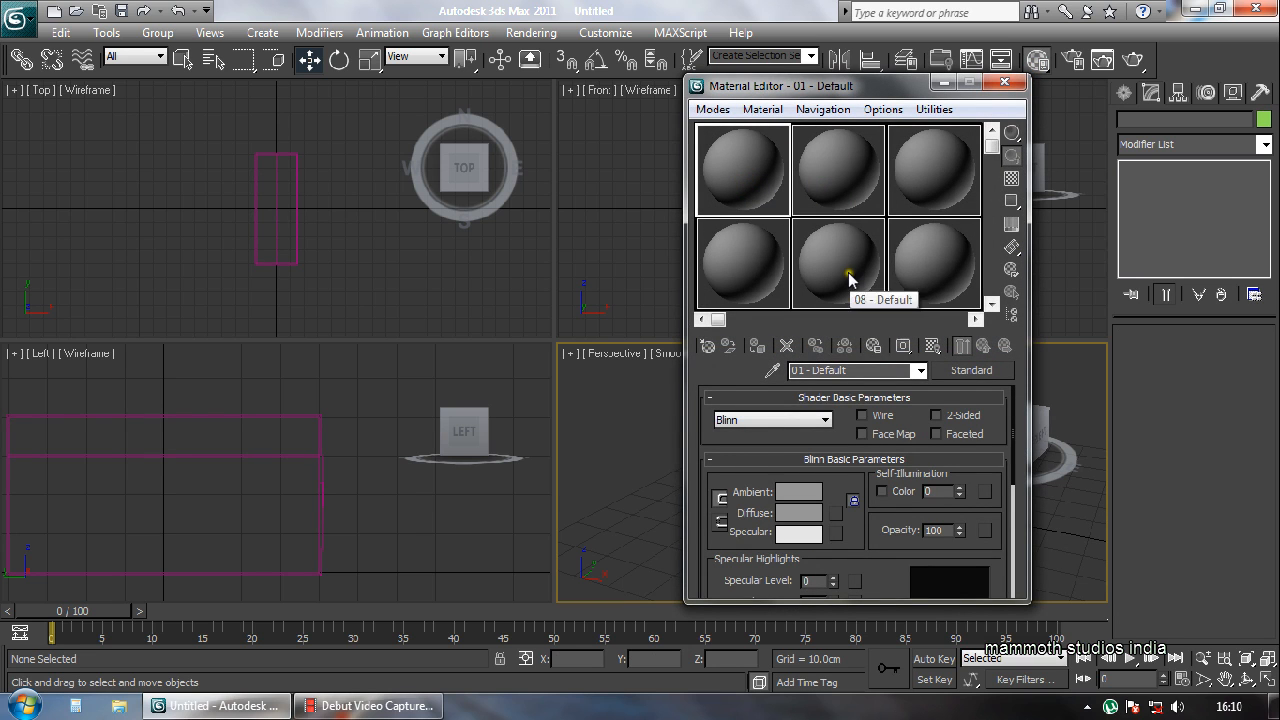
pyautogui.click(797, 513)
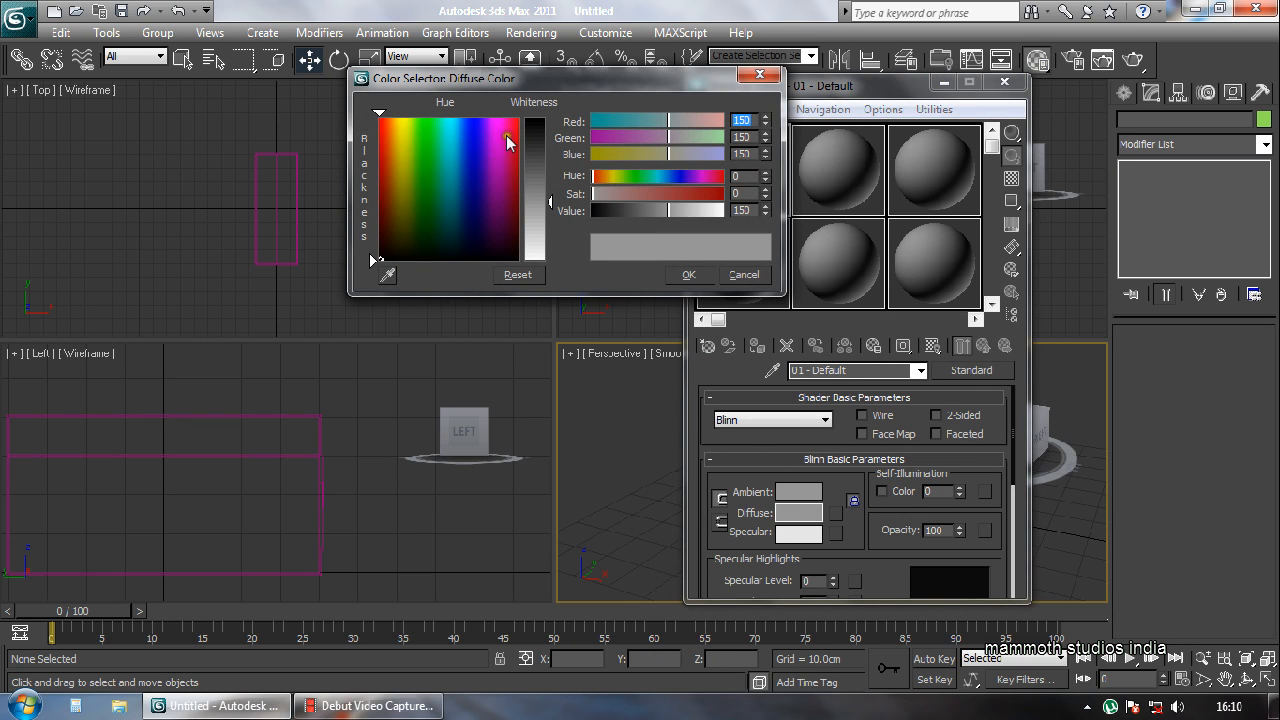
pyautogui.moveTo(388, 176)
pyautogui.mouseDown()
pyautogui.moveTo(398, 140)
pyautogui.moveTo(397, 183)
pyautogui.moveTo(390, 172)
pyautogui.mouseUp()
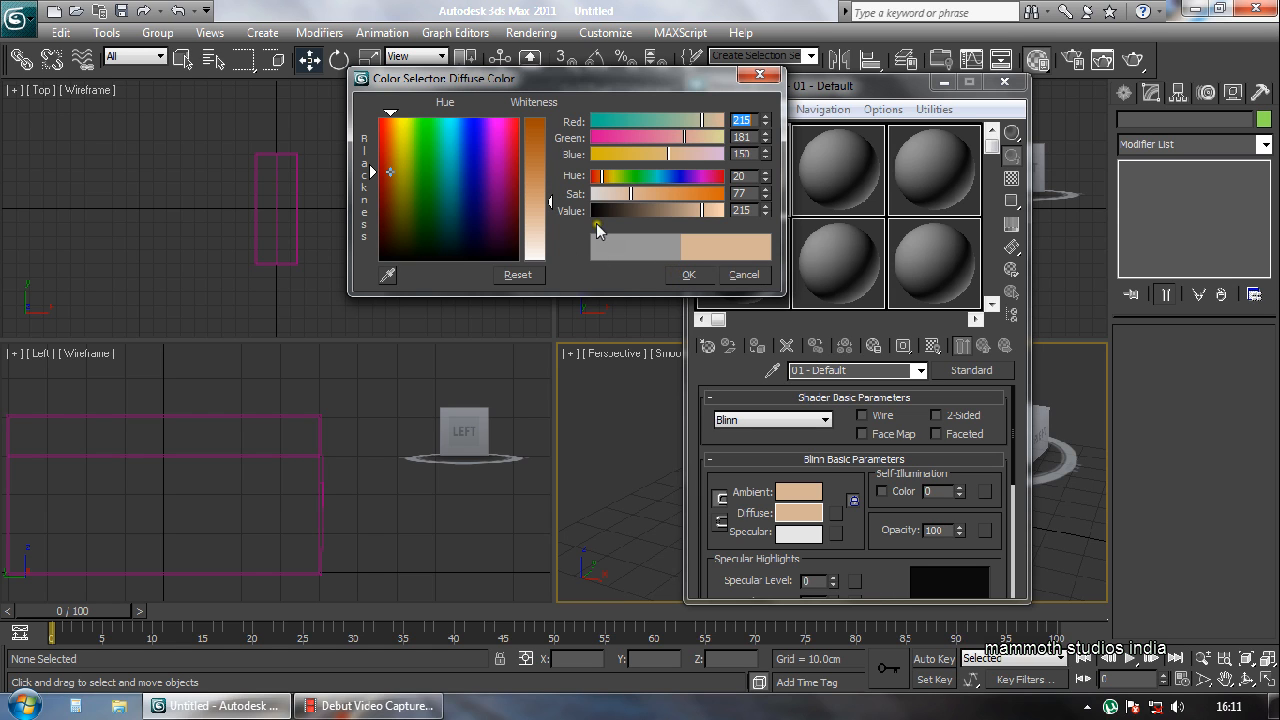
pyautogui.moveTo(531, 180); pyautogui.dragTo(532, 192)
pyautogui.click(690, 277)
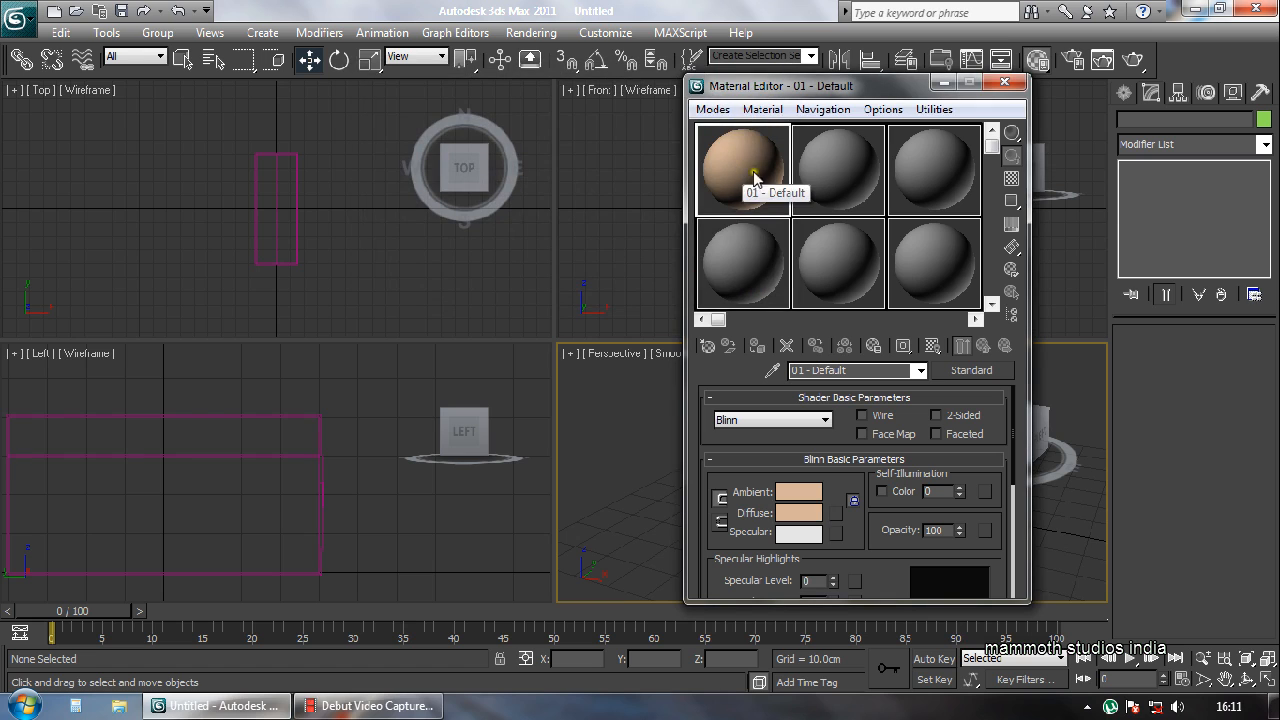
pyautogui.scroll(-3, 845, 515)
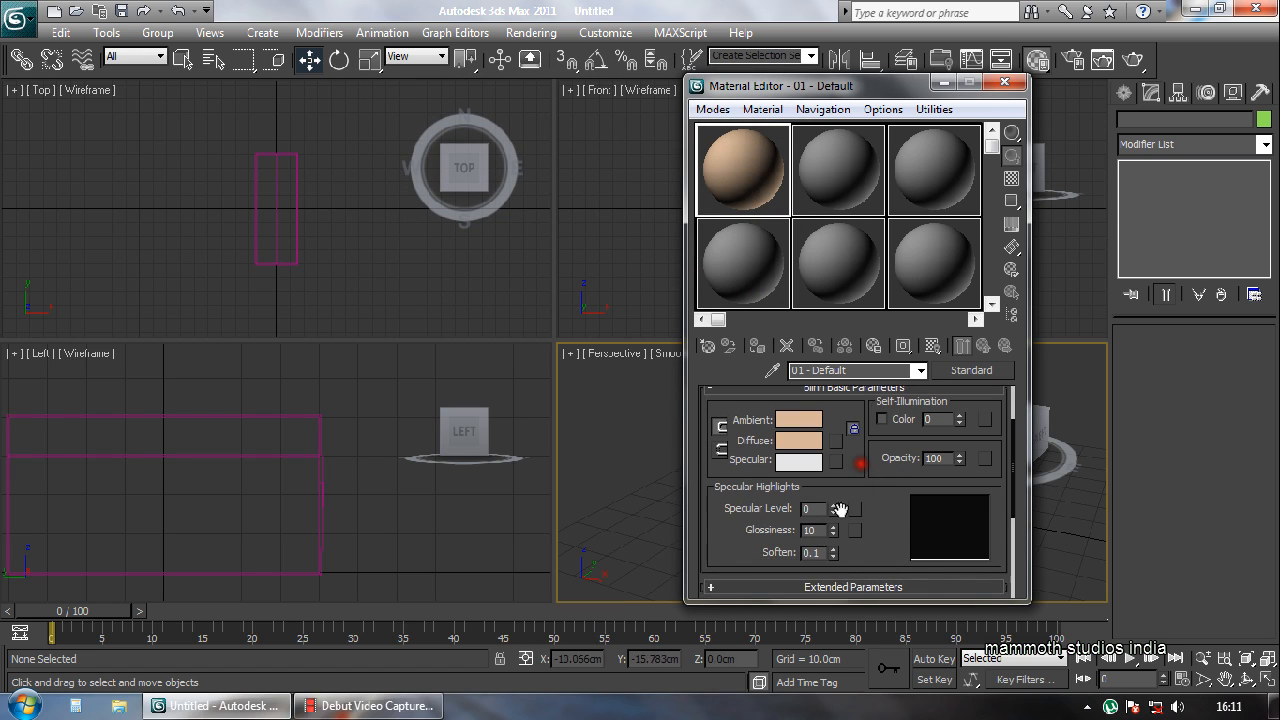
pyautogui.moveTo(833, 510)
pyautogui.mouseDown()
pyautogui.moveTo(833, 488)
pyautogui.moveTo(851, 525)
pyautogui.mouseUp()
# Assign the tan material to the house, deselect it, and close the Material Editor.
pyautogui.click(286, 490)
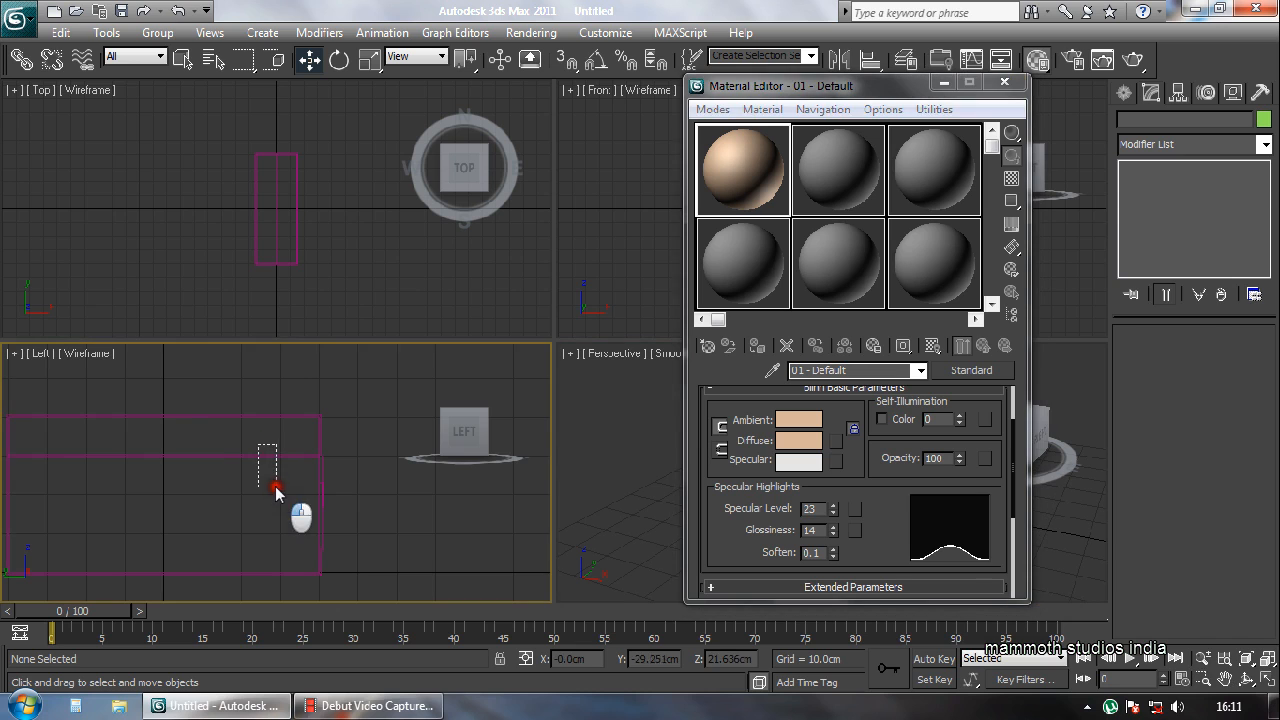
pyautogui.click(758, 352)
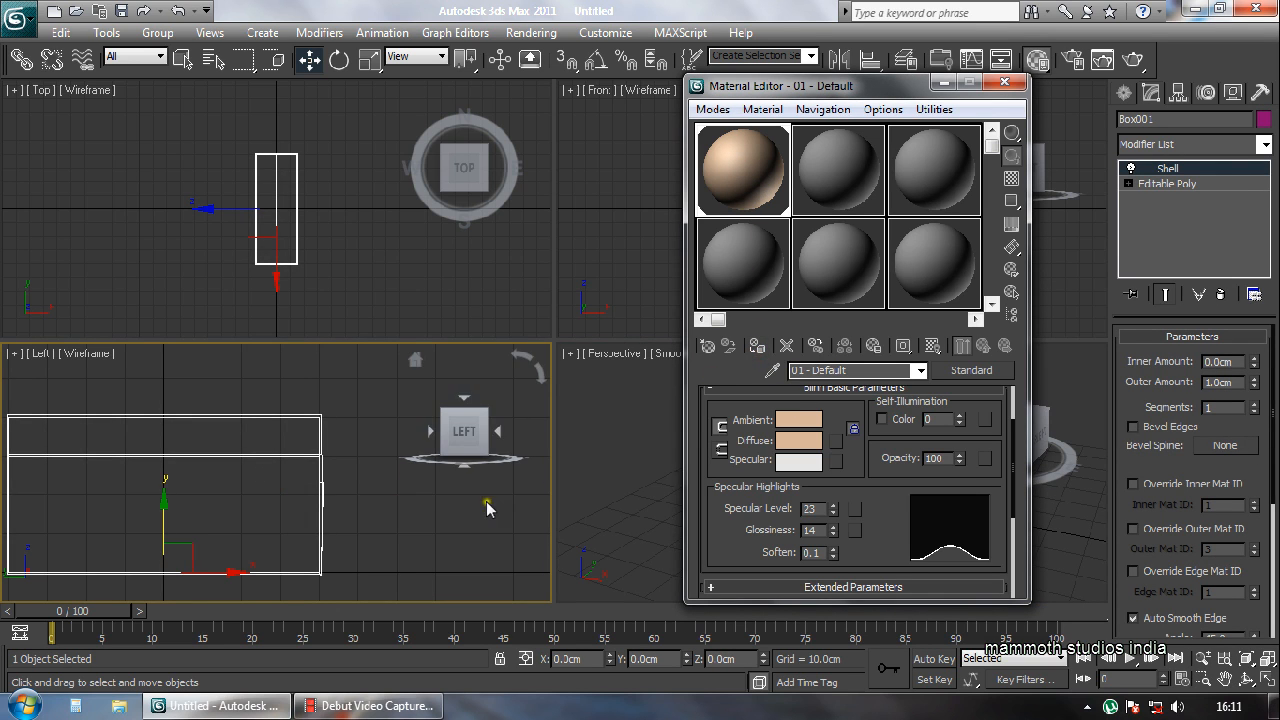
pyautogui.click(672, 515)
pyautogui.click(1004, 82)
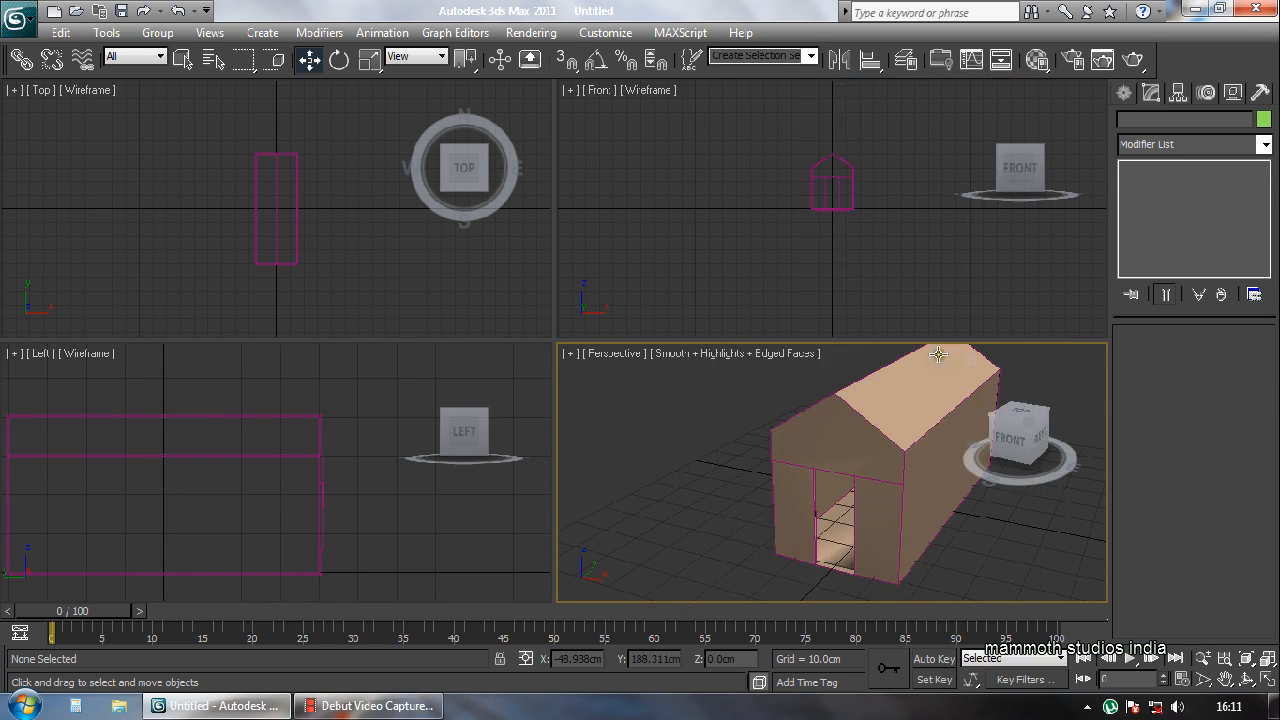
# Select the house and maximize the perspective viewport to inspect its front doorway and shelled walls.
pyautogui.moveTo(845, 540); pyautogui.dragTo(839, 539, button='middle')
pyautogui.click(910, 560)
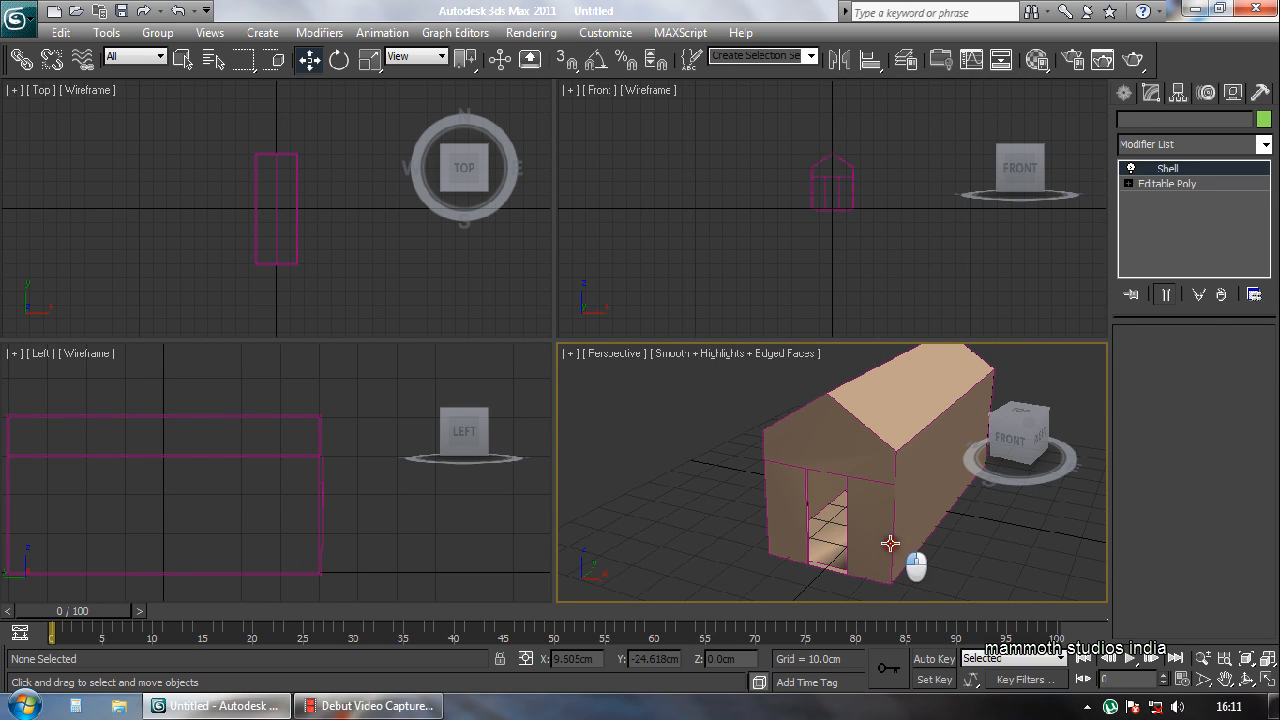
pyautogui.click(1262, 681)
pyautogui.click(1248, 679)
pyautogui.moveTo(515, 430); pyautogui.dragTo(508, 400)
pyautogui.rightClick(508, 399)
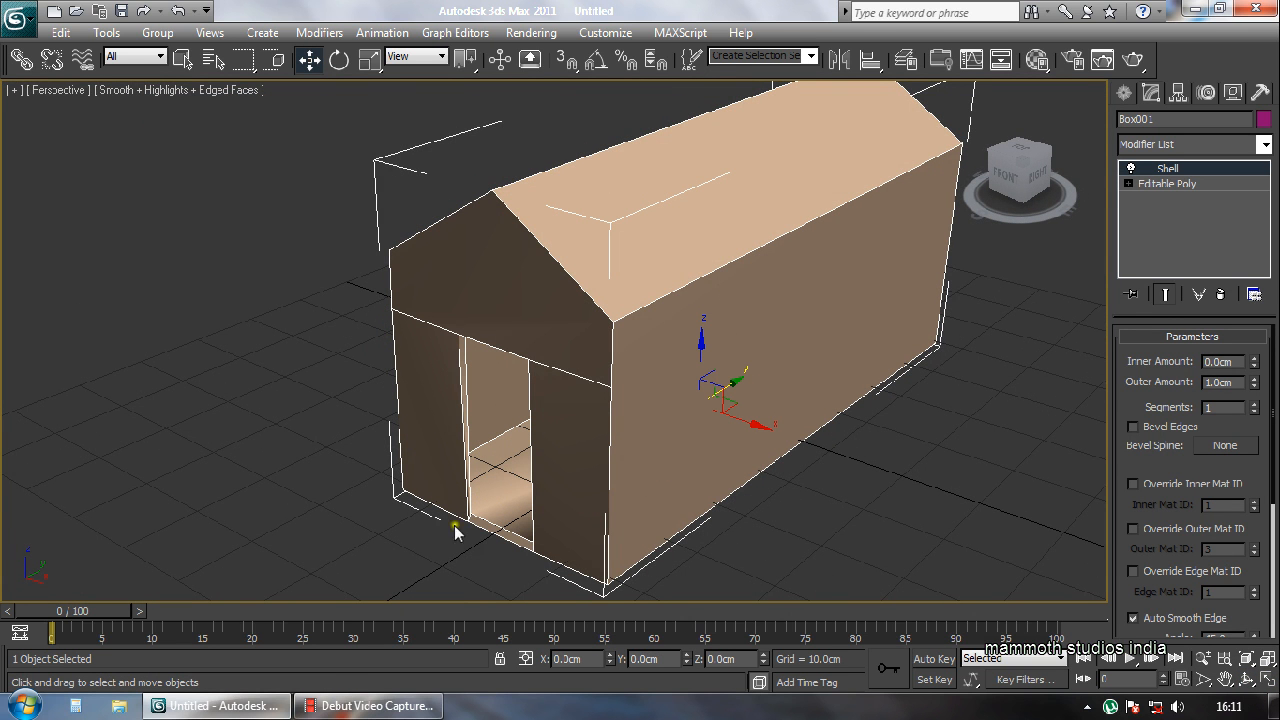